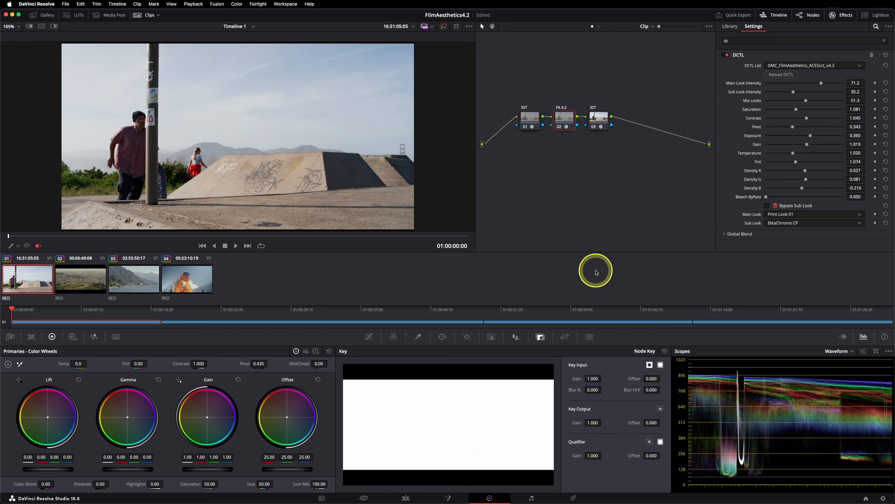
# Step: Switch to Finder and inspect the ARRI LOG-C and REC.709 folders in FA2.0_v4.0, widening the file column to read full names
pyautogui.click(390, 490)
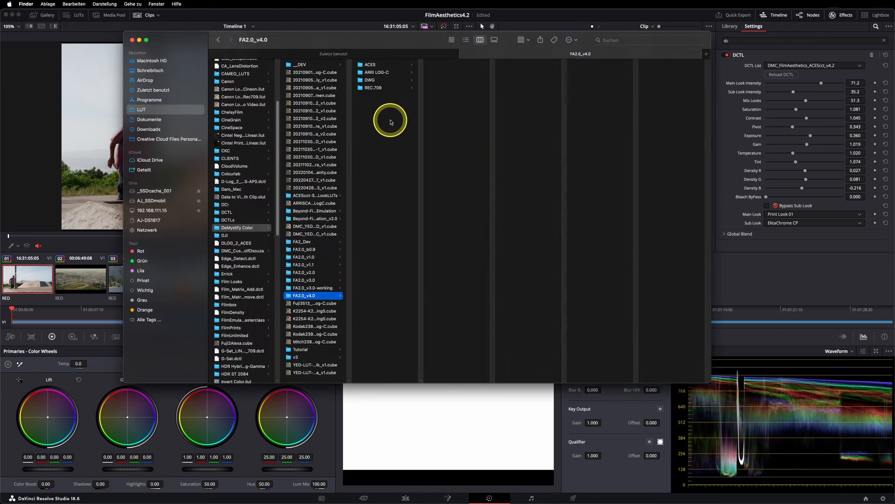
pyautogui.click(379, 73)
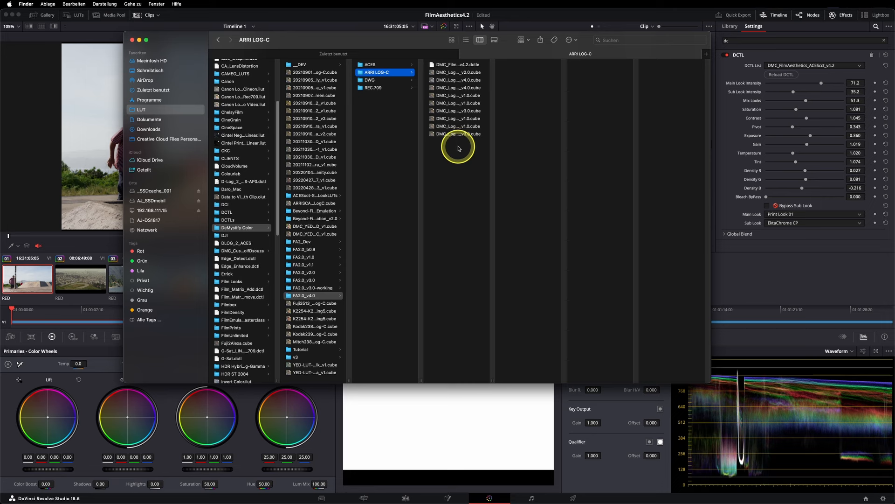
pyautogui.click(606, 189)
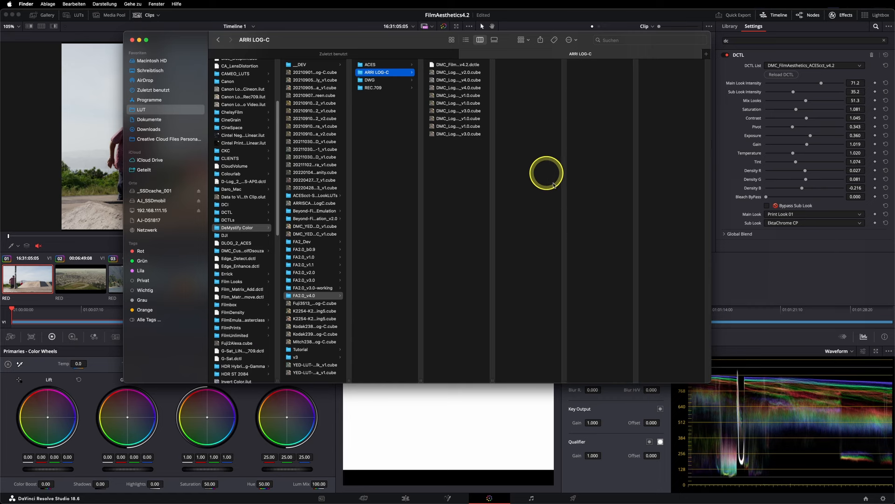
pyautogui.click(373, 88)
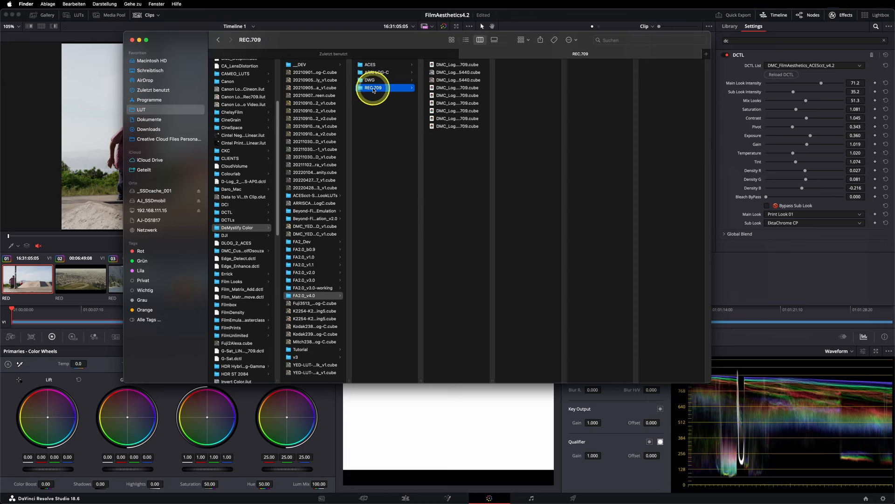
pyautogui.doubleClick(492, 378)
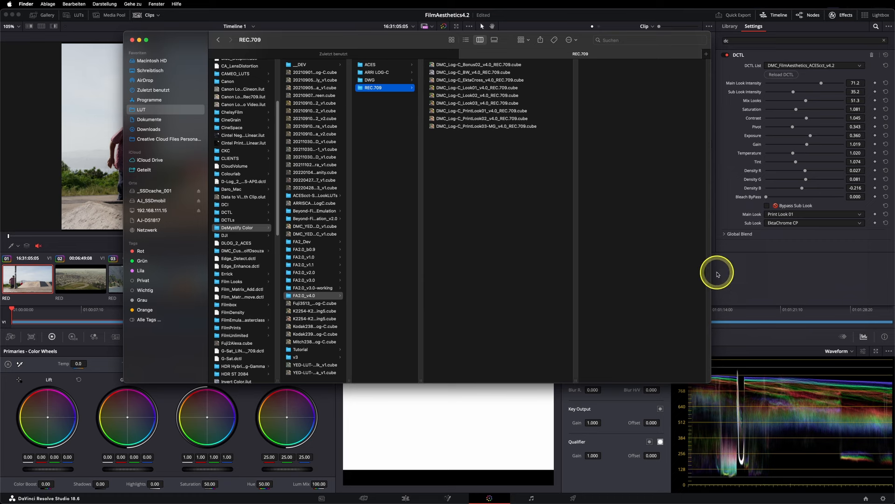
# Step: Examine the full file names in the ARRI LOG-C folder and return to DaVinci Resolve
pyautogui.click(396, 73)
pyautogui.moveTo(495, 379); pyautogui.dragTo(616, 380)
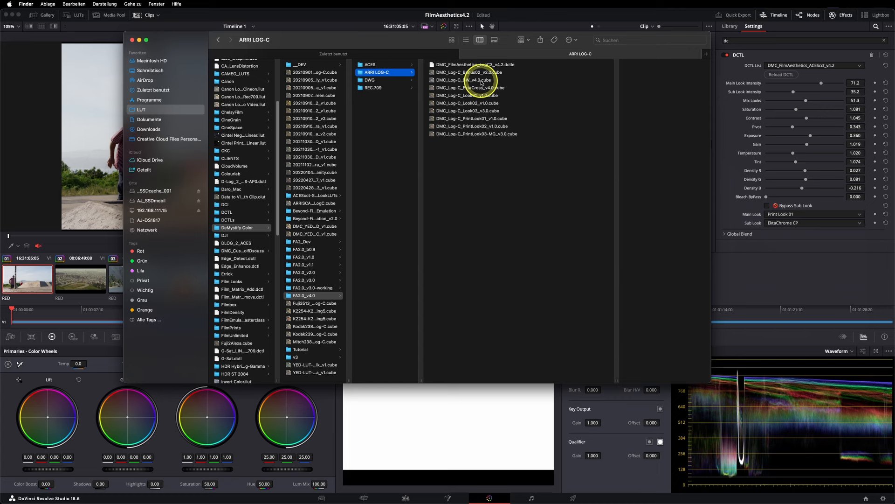
pyautogui.click(778, 274)
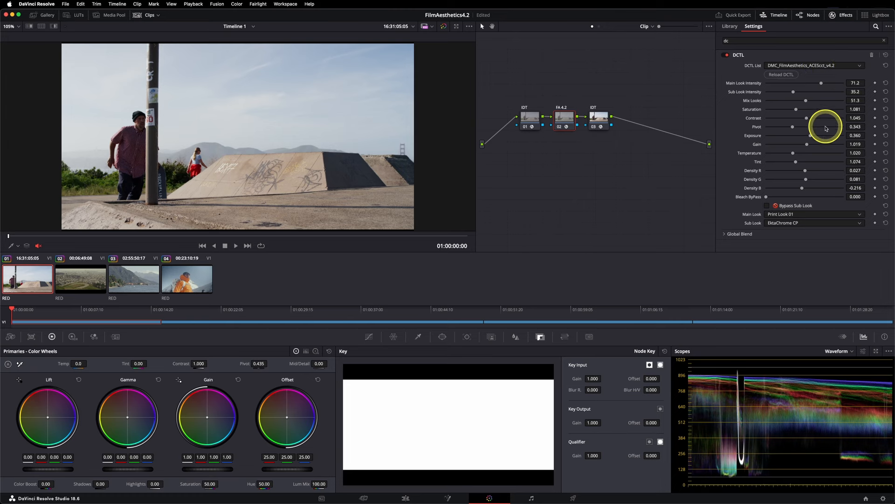
# Step: Review the DCTL's Sub Look choices and view the HDR color wheels before returning to the Primaries wheels
pyautogui.click(776, 223)
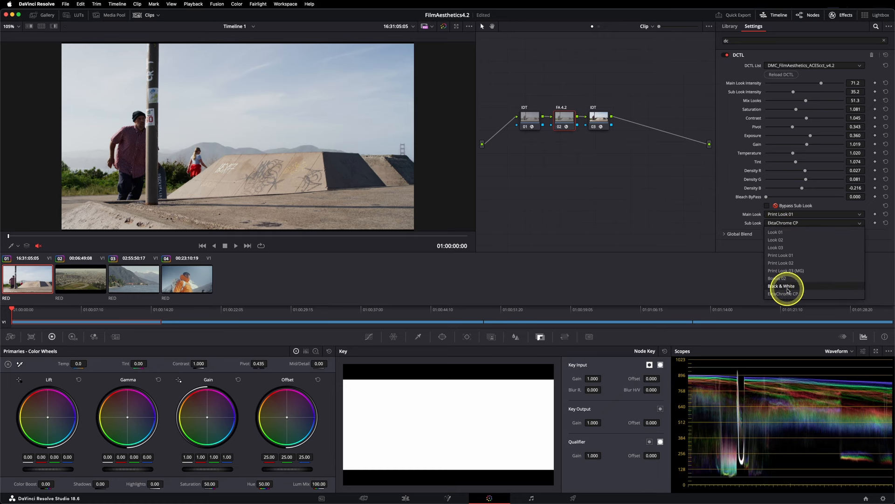
pyautogui.click(724, 244)
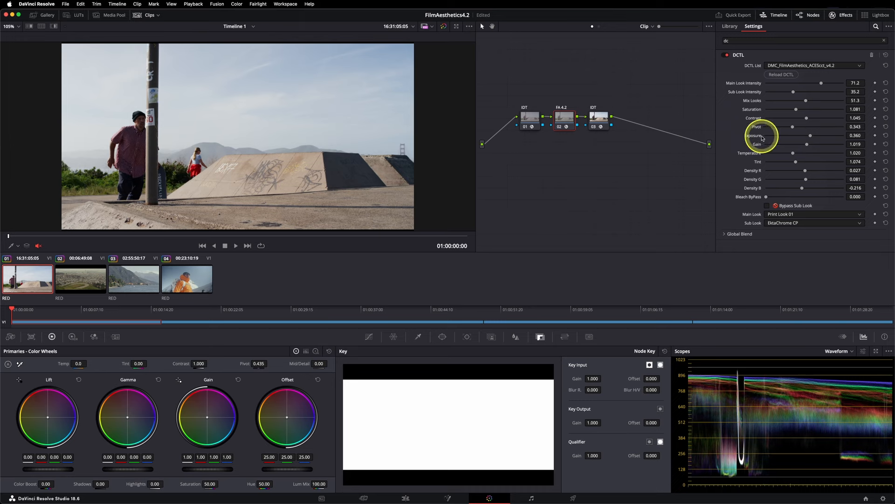
pyautogui.click(80, 342)
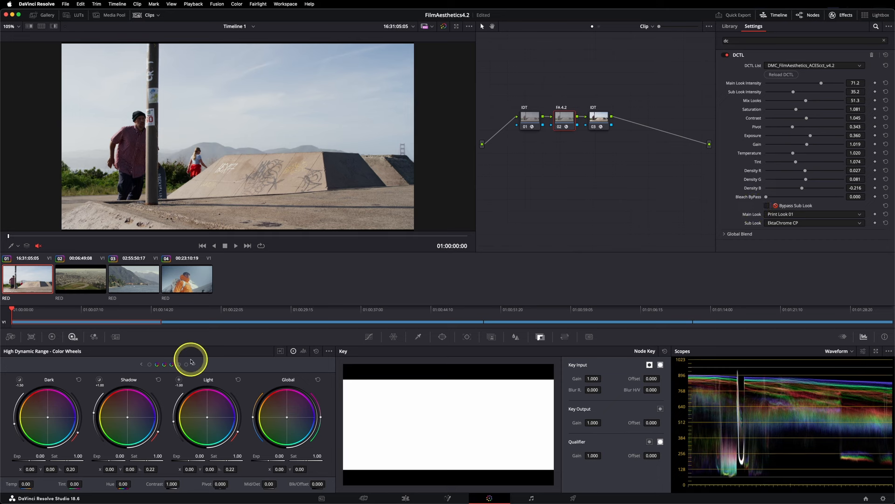
pyautogui.click(52, 336)
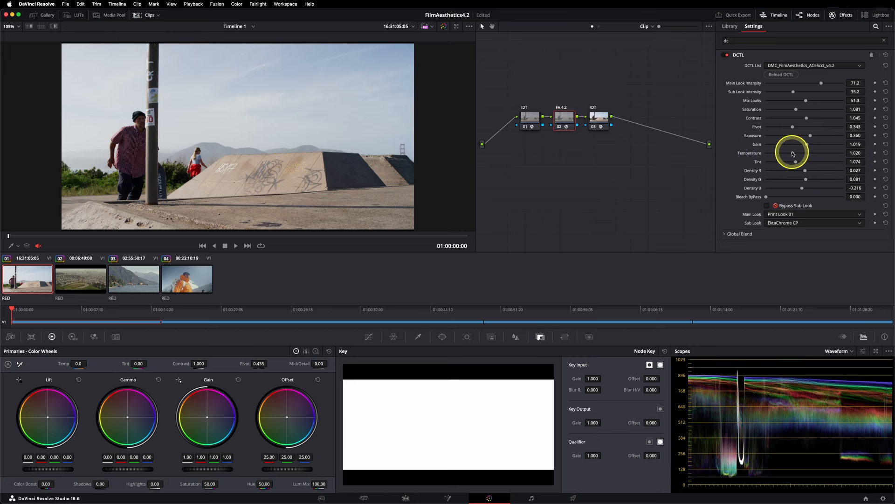
# Step: On clip 01's FA 4.2 node, set Temperature to 0.886 and Tint to 1.102, trying Bleach Bypass and returning it to 0
pyautogui.moveTo(794, 155); pyautogui.dragTo(798, 164)
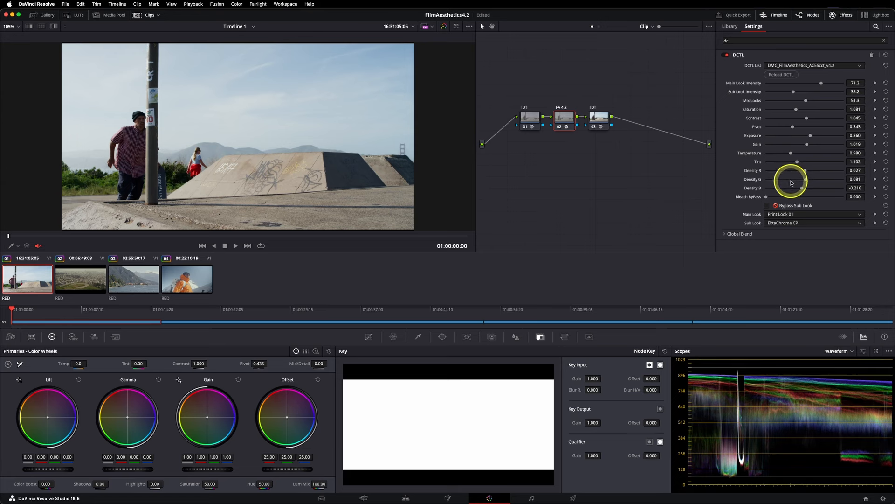
pyautogui.moveTo(767, 198); pyautogui.dragTo(799, 208)
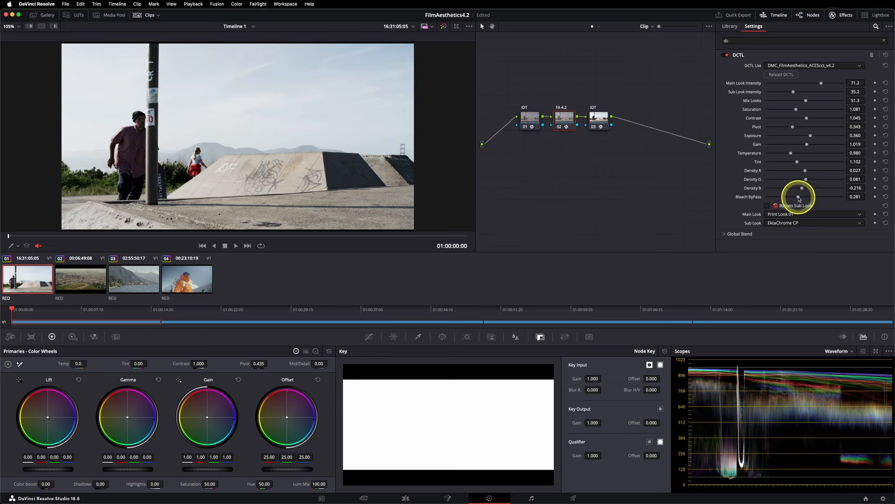
pyautogui.moveTo(799, 198); pyautogui.dragTo(746, 201)
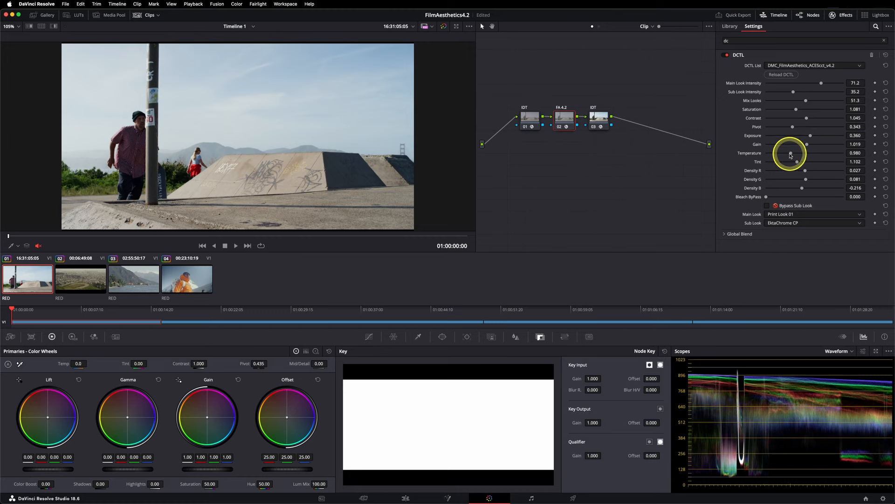
pyautogui.moveTo(791, 155); pyautogui.dragTo(786, 155)
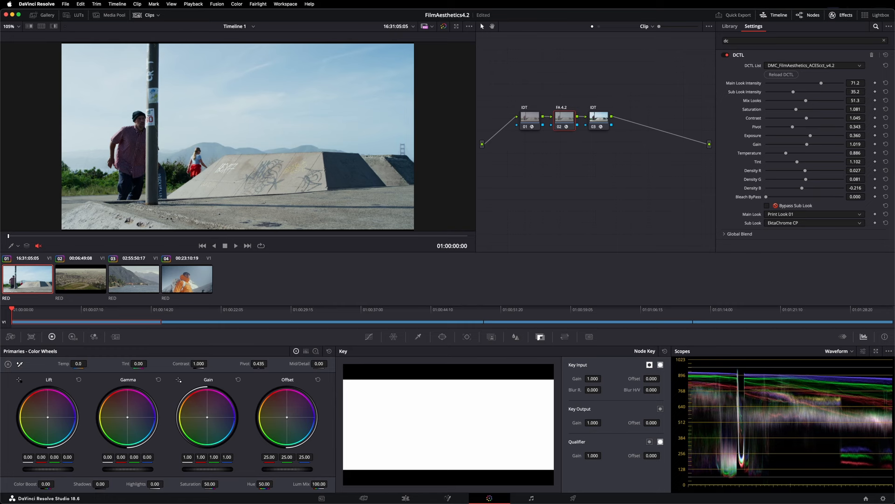
# Step: Inspect the IDT and FA 4.2 settings on clip 01, the DCTL settings on clips 02 and 03, and clip 03's ODT node
pyautogui.click(531, 120)
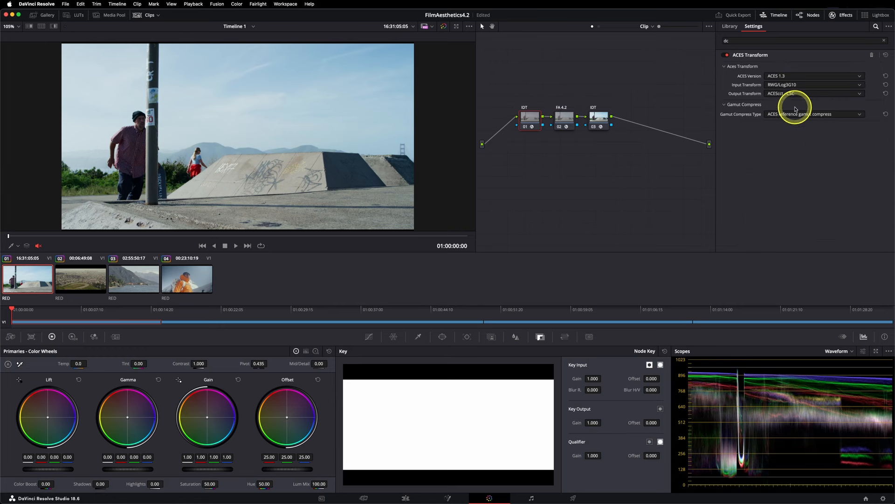
pyautogui.click(565, 118)
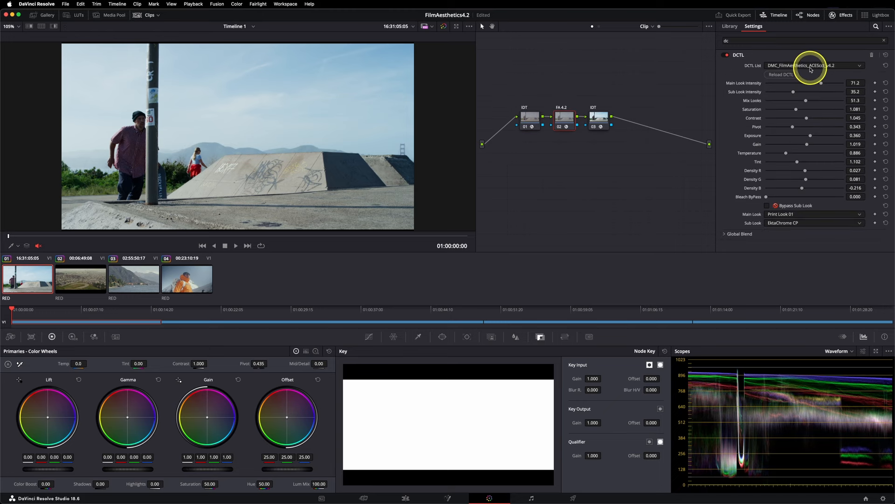
pyautogui.click(76, 276)
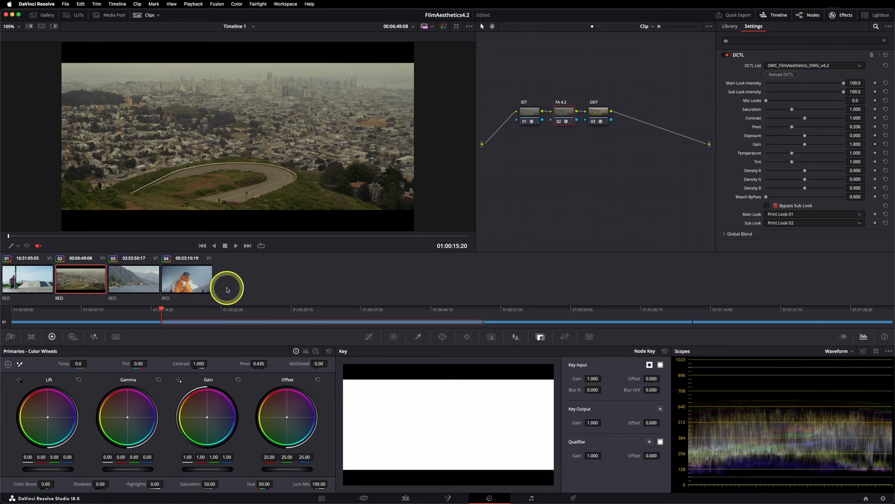
pyautogui.click(134, 279)
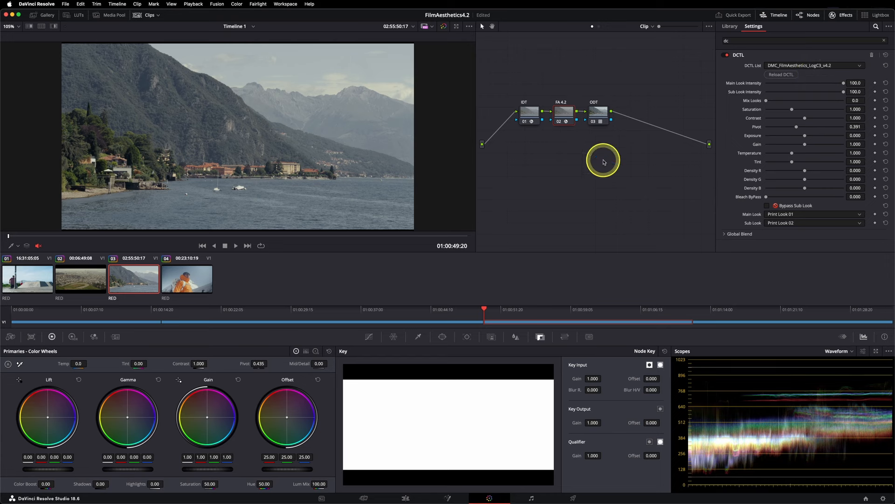
pyautogui.click(600, 118)
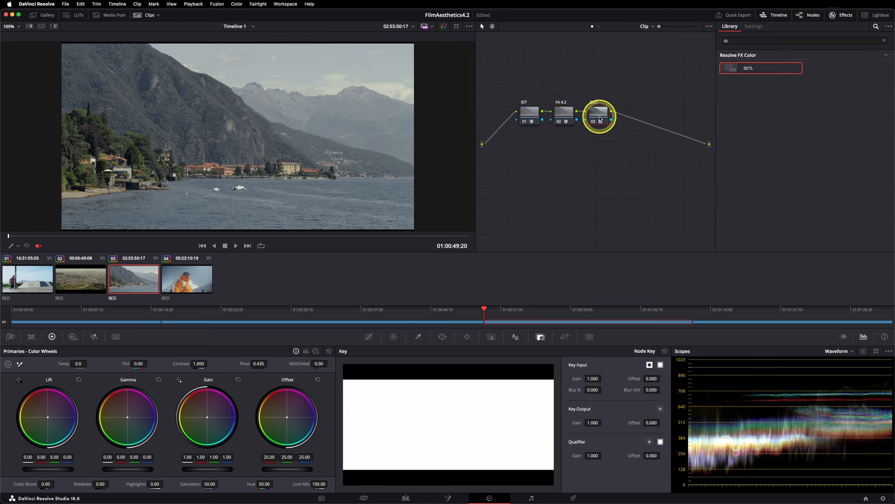
# Step: Hide the effect settings and compare clip 04 with its FA 4.2 node disabled and enabled
pyautogui.click(843, 19)
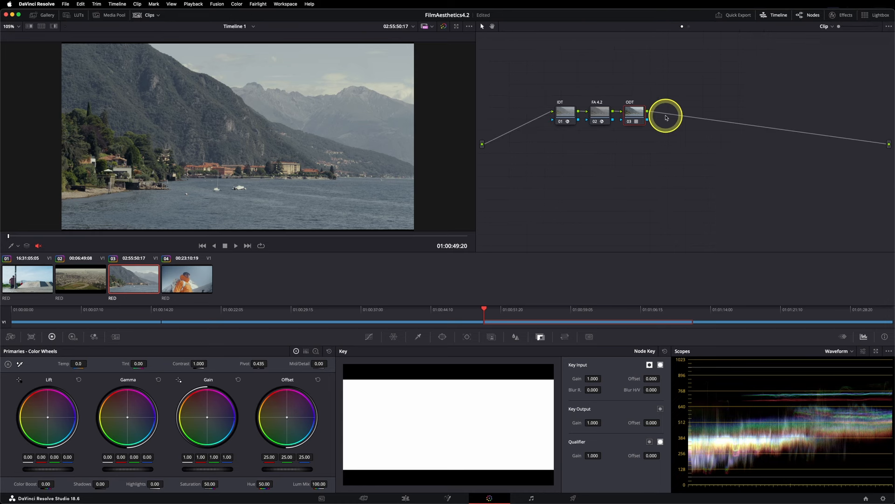
pyautogui.press('Down')
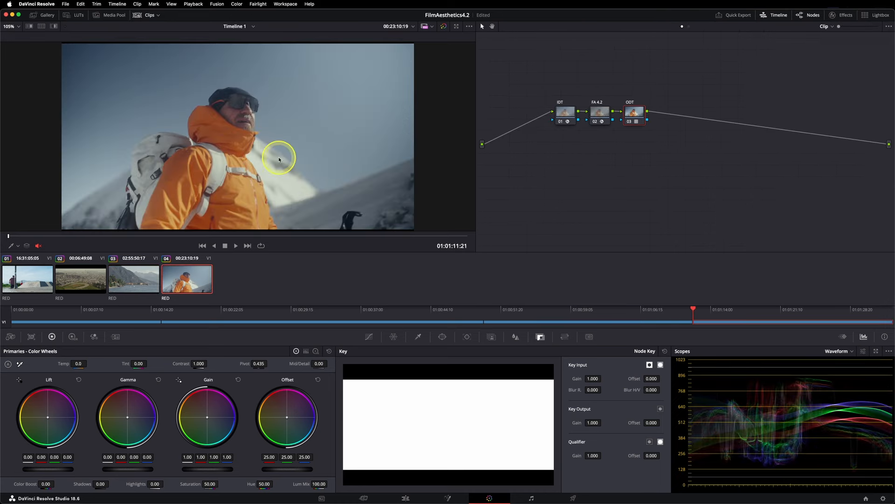
pyautogui.click(606, 112)
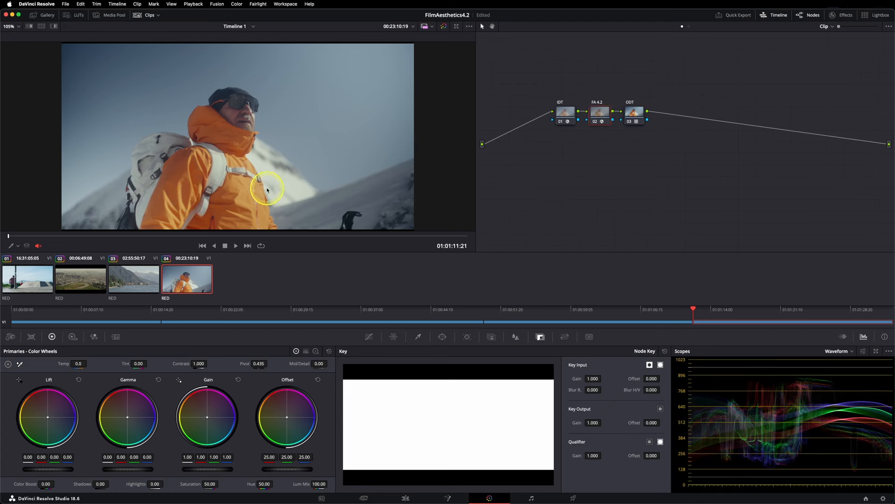
pyautogui.hotkey('ctrl', 'd')
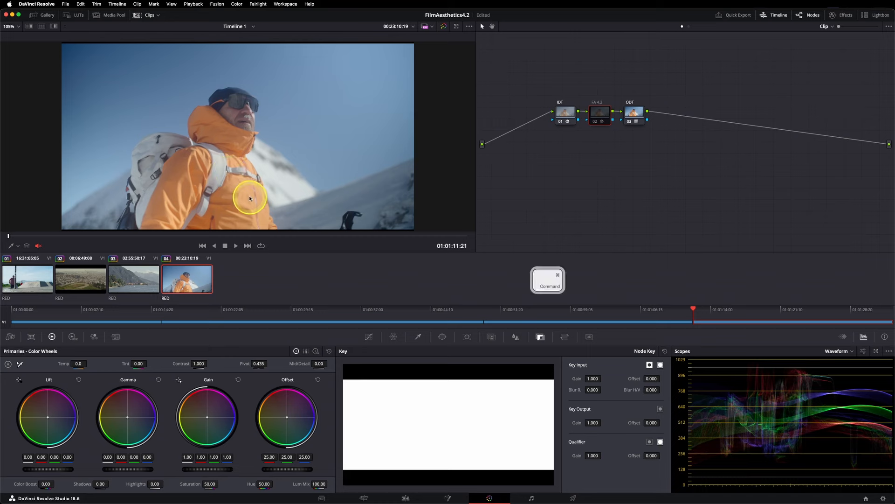
pyautogui.hotkey('ctrl', 'd')
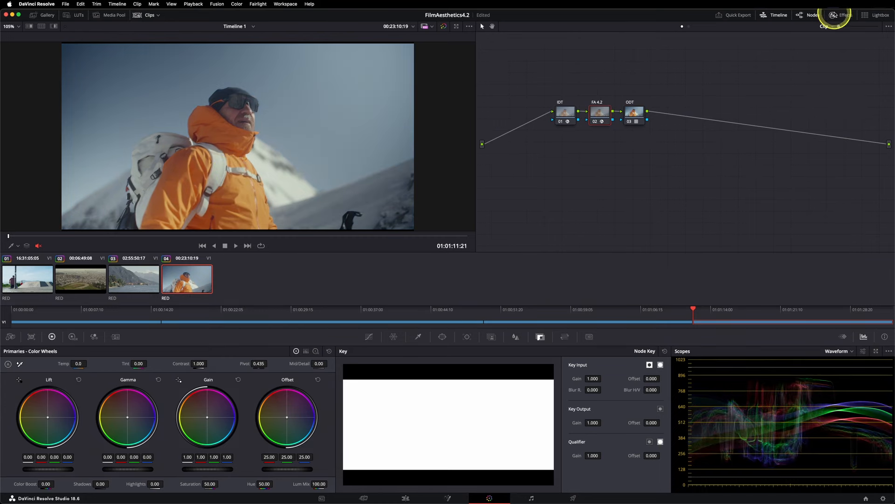
# Step: Set clip 04's Sub Look to EktaChrome CP, Main Look Intensity to 69.8, Sub Look Intensity to 52.7 and Mix Looks to 38.8
pyautogui.click(837, 15)
pyautogui.click(788, 223)
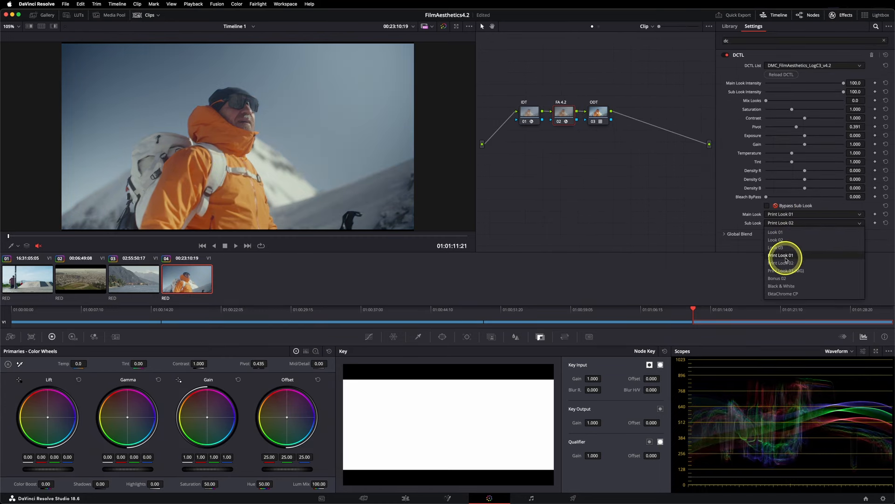
pyautogui.click(784, 293)
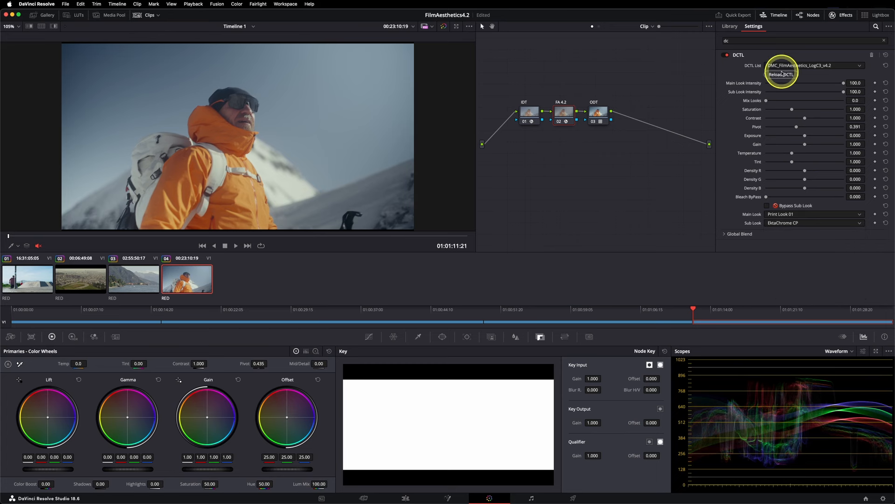
pyautogui.moveTo(766, 100); pyautogui.dragTo(821, 84)
# Step: Change clip 04's Sub Look to Bonus 02 and its Main Look to Print Look 03 (MG)
pyautogui.click(786, 223)
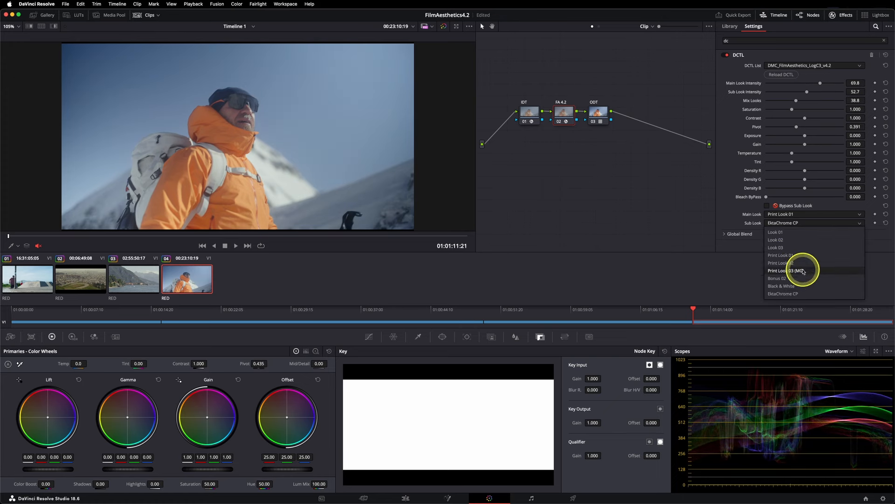
pyautogui.click(778, 278)
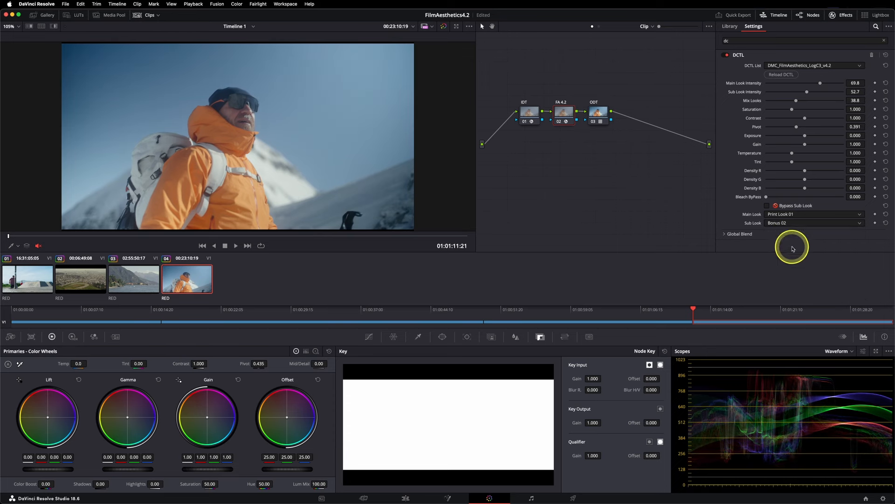
pyautogui.click(783, 214)
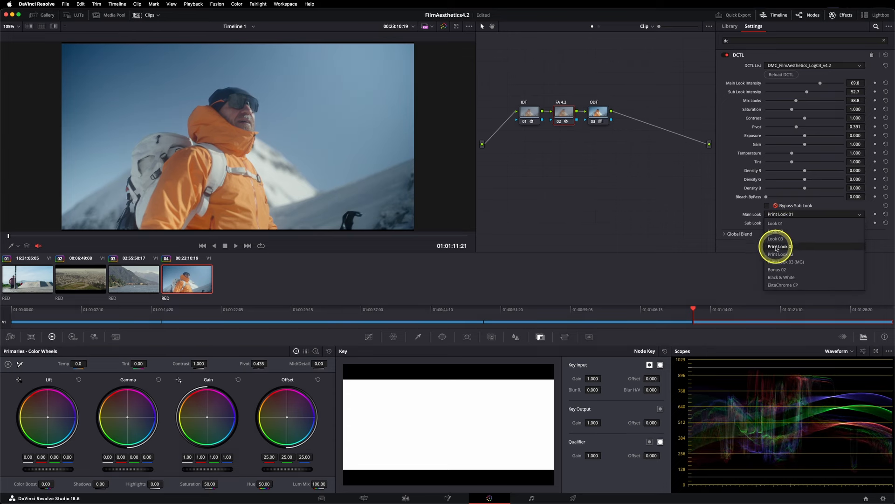
pyautogui.click(787, 262)
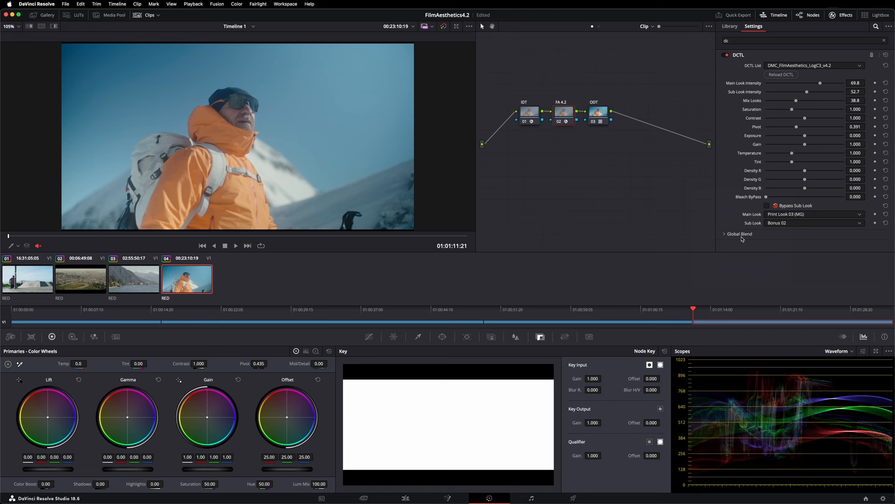
pyautogui.click(796, 218)
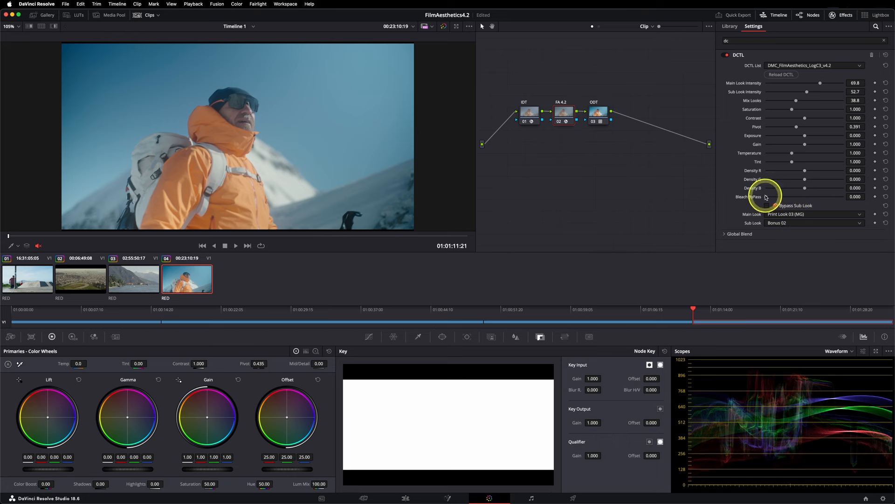
# Step: Set clip 04's Bleach Bypass to 0.343 and Exposure to -0.405
pyautogui.moveTo(767, 197); pyautogui.dragTo(804, 197)
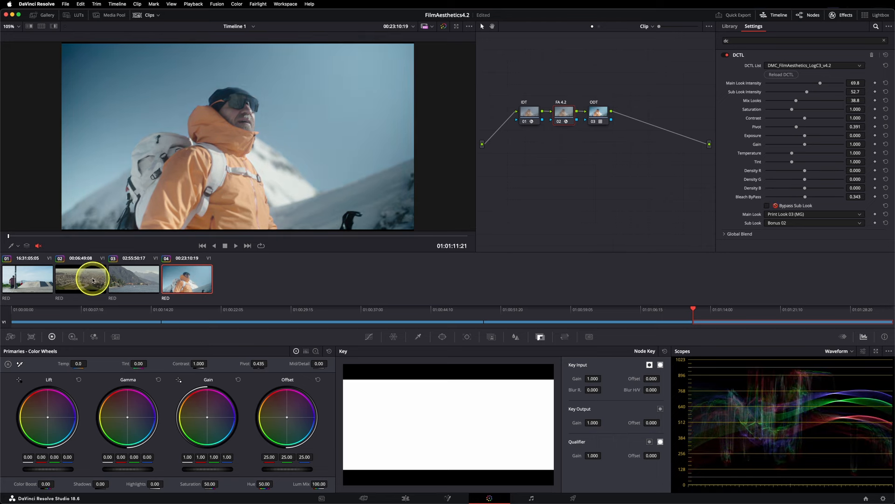
pyautogui.moveTo(804, 135); pyautogui.dragTo(798, 135)
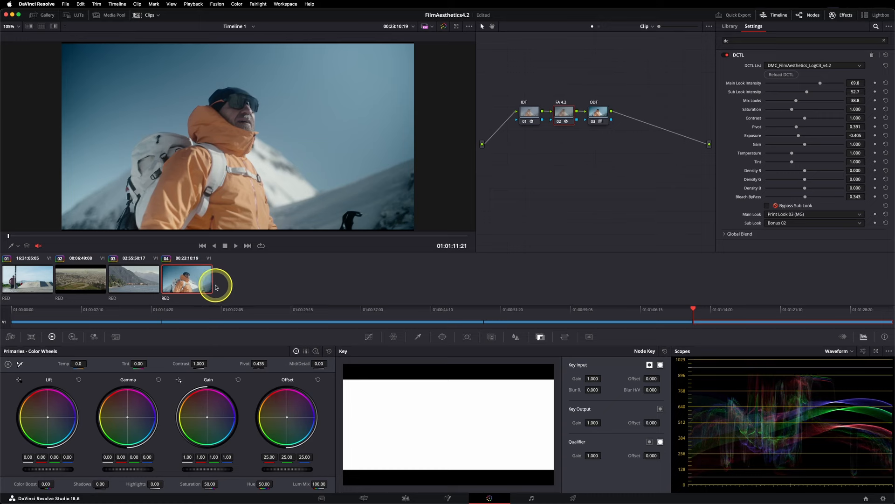
# Step: Set clip 03's Main Look Intensity to 0 and compare the image with its FA 4.2 node disabled and enabled
pyautogui.click(130, 280)
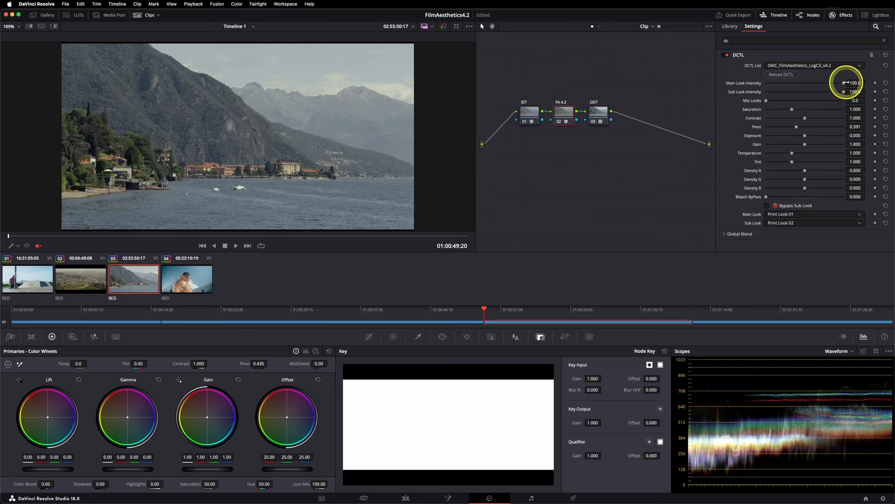
pyautogui.moveTo(845, 84); pyautogui.dragTo(744, 84)
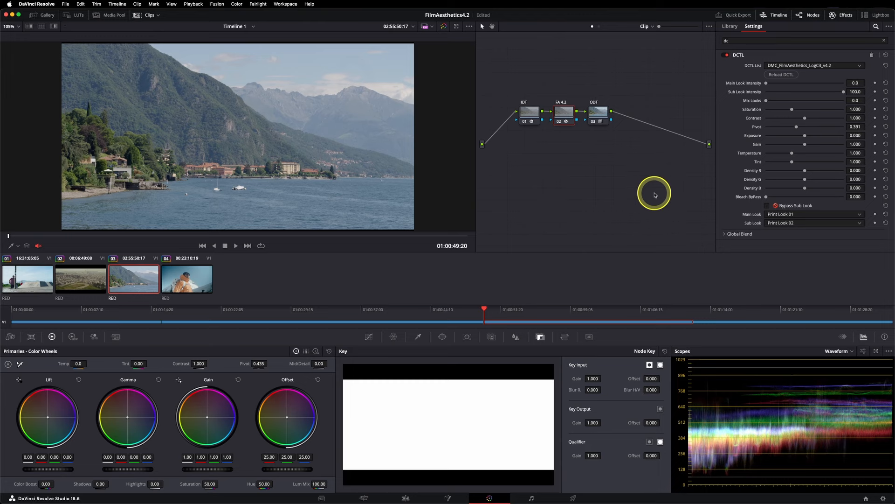
pyautogui.press('super+d')
pyautogui.press('super+d')
pyautogui.press('super+d')
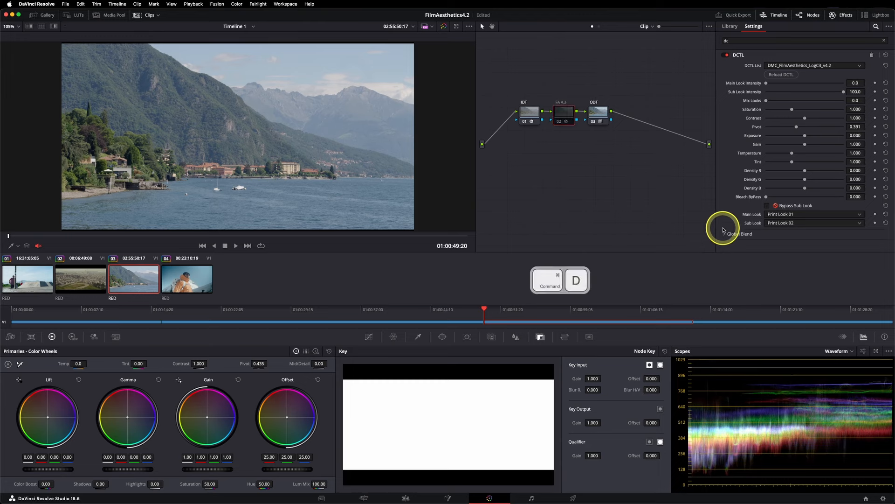
pyautogui.press('super+d')
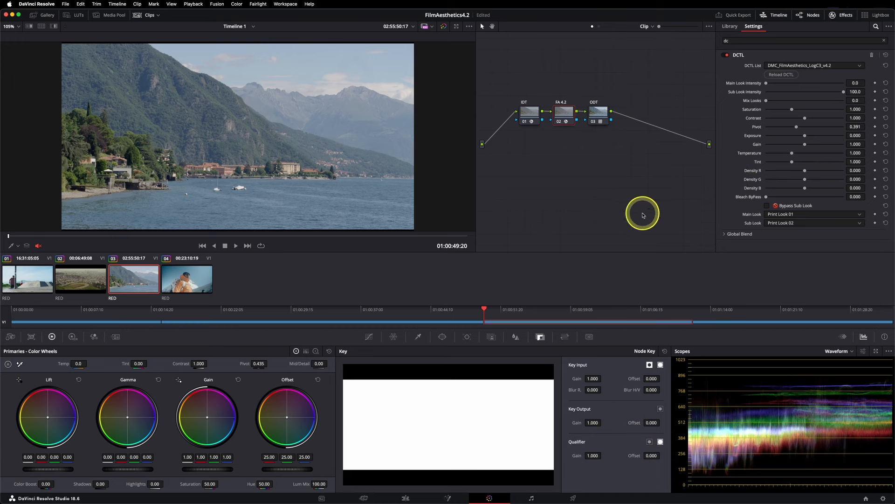
pyautogui.press('super+d')
pyautogui.press('super+d')
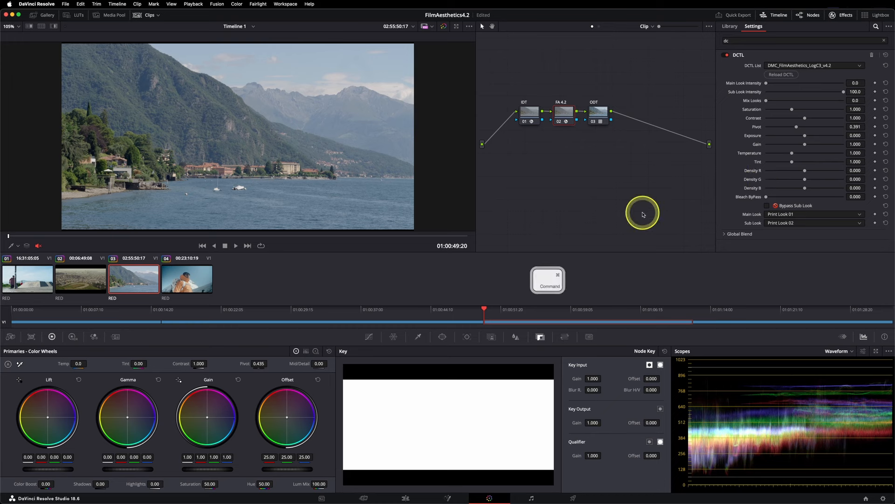
pyautogui.press('super+d')
pyautogui.press('super+d')
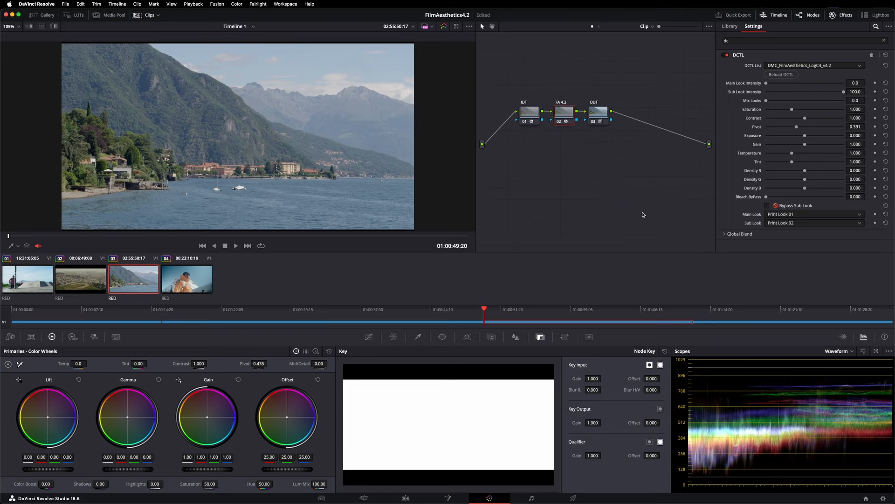
# Step: Set clip 03's Main Look Intensity to 48.7, Sub Look Intensity to 65.8 and Mix Looks to 55.4
pyautogui.moveTo(766, 83); pyautogui.dragTo(797, 105)
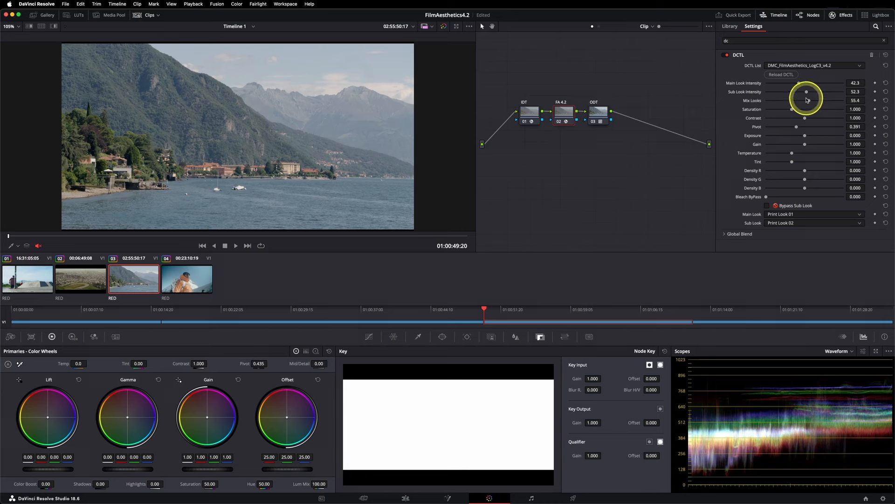
pyautogui.moveTo(808, 94)
pyautogui.mouseDown()
pyautogui.moveTo(784, 92)
pyautogui.moveTo(815, 97)
pyautogui.mouseUp()
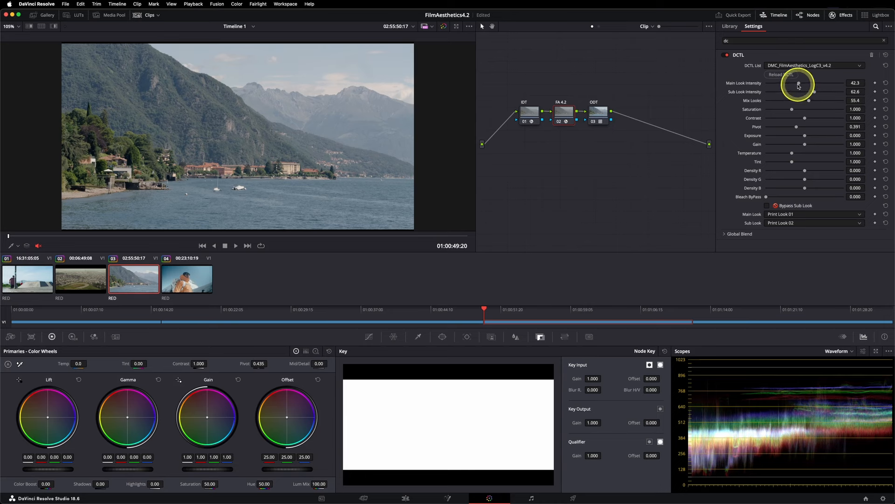
pyautogui.moveTo(799, 85); pyautogui.dragTo(817, 94)
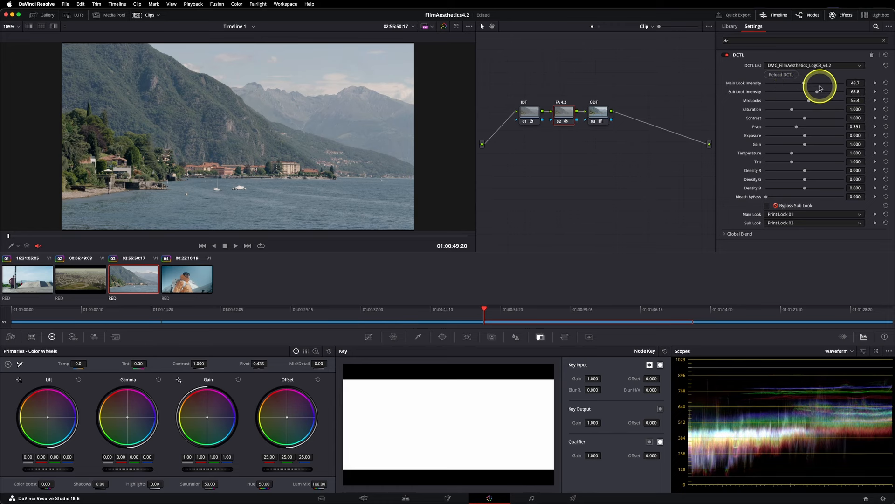
# Step: Set clip 03's Saturation to 1.196, Contrast to 1.144, Pivot to 0.410, Exposure to -0.382 and Gain to 1.076
pyautogui.moveTo(793, 111); pyautogui.dragTo(811, 119)
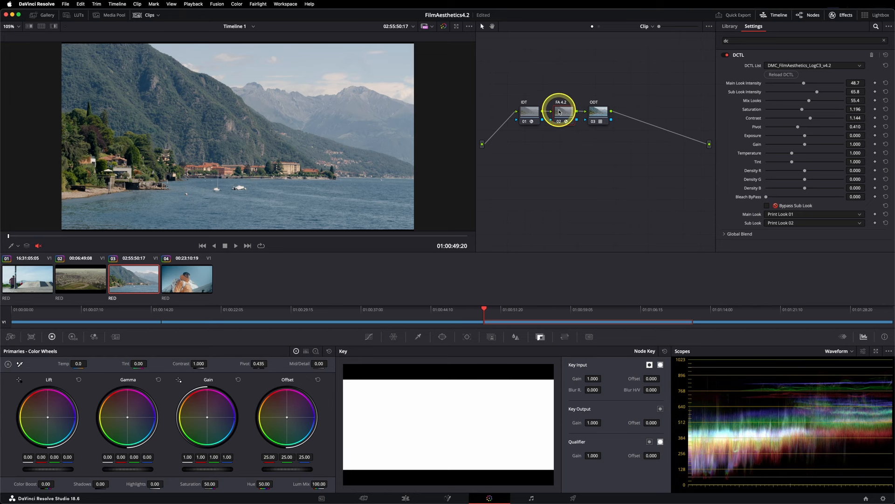
pyautogui.click(599, 27)
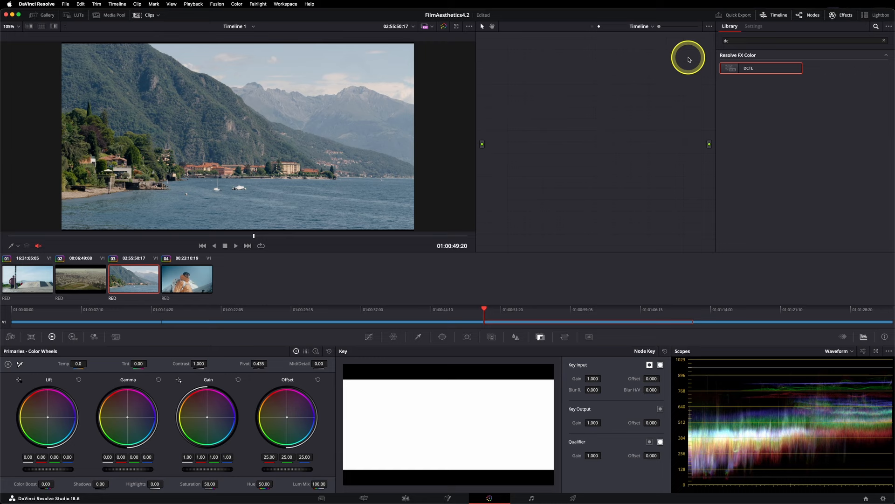
pyautogui.click(592, 27)
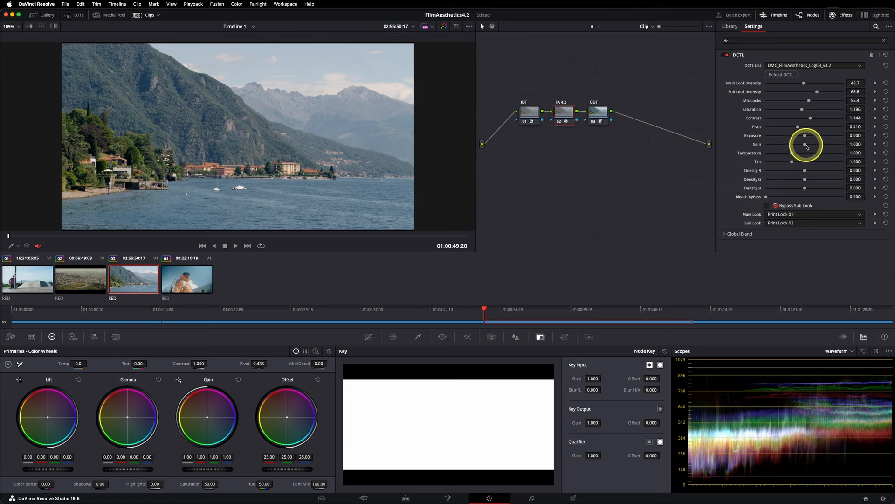
pyautogui.moveTo(805, 137); pyautogui.dragTo(813, 144)
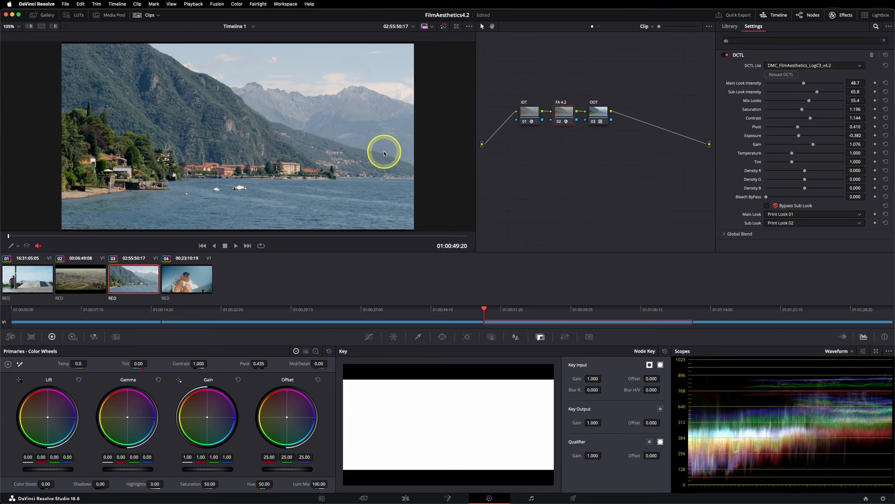
# Step: Set clip 03's Temperature to 0.966, Tint to 1.048, Density R to -0.416, Density G to 0.023 and Density B to -0.259
pyautogui.moveTo(792, 153); pyautogui.dragTo(790, 153)
pyautogui.moveTo(792, 162); pyautogui.dragTo(792, 173)
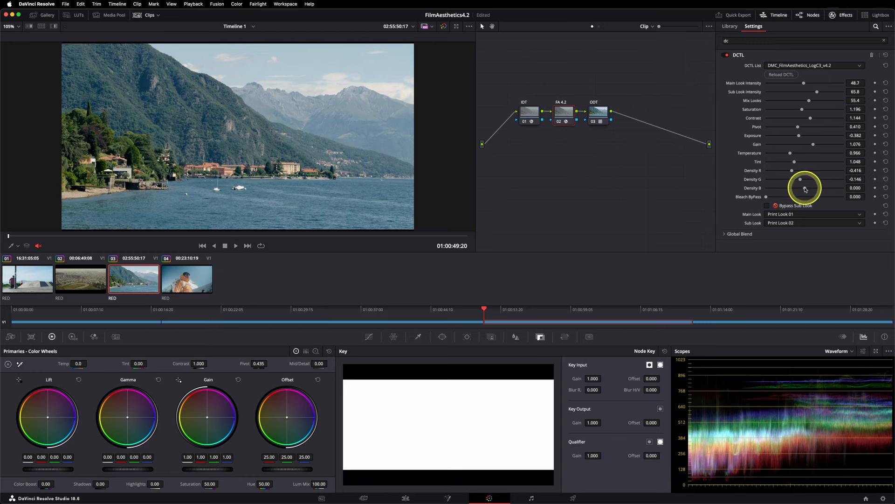
pyautogui.moveTo(806, 189); pyautogui.dragTo(797, 188)
# Step: Compare the adjusted clip 03 grade with its FA 4.2 node switched off and on
pyautogui.press('super+d')
pyautogui.press('super+d')
pyautogui.press('super+d')
pyautogui.press('super+d')
pyautogui.press('super+d')
pyautogui.press('super+d')
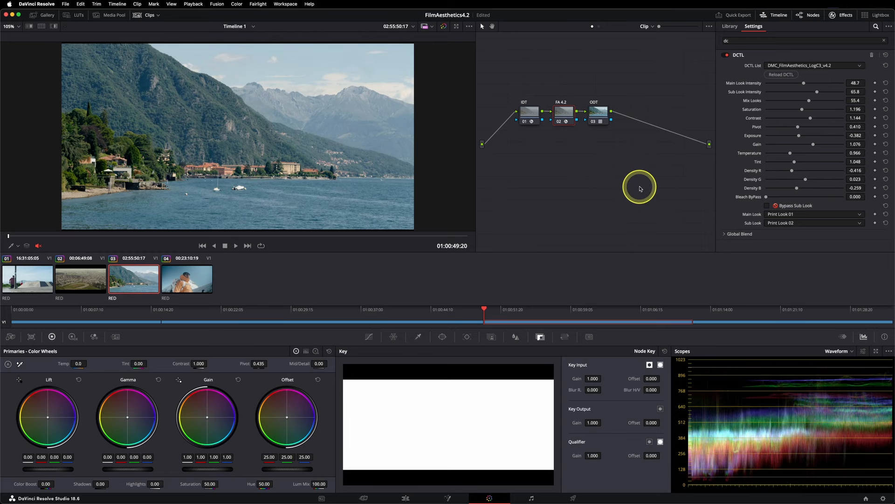
# Step: Try EktaChrome CP as clip 03's Sub Look and replace it with Black & White
pyautogui.click(787, 223)
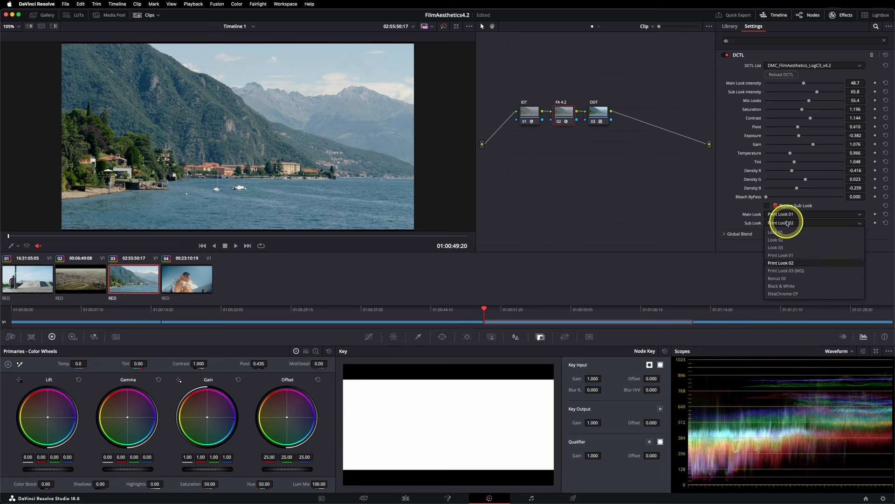
pyautogui.click(797, 295)
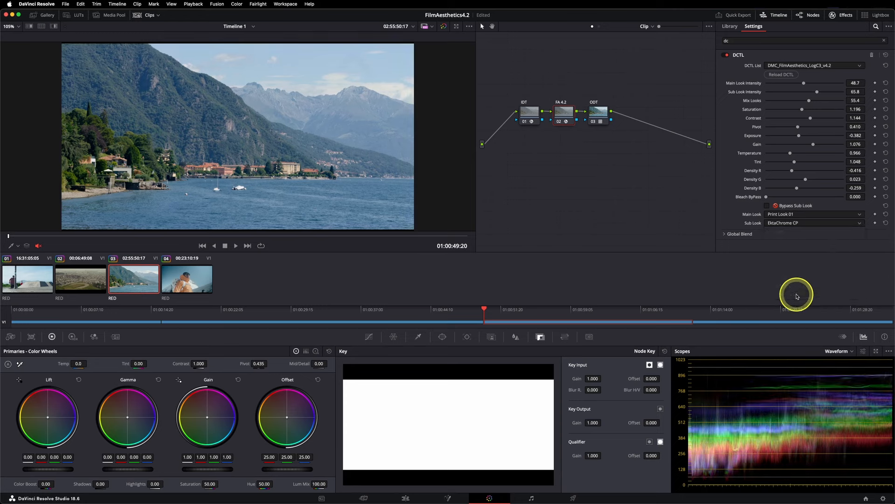
pyautogui.click(790, 223)
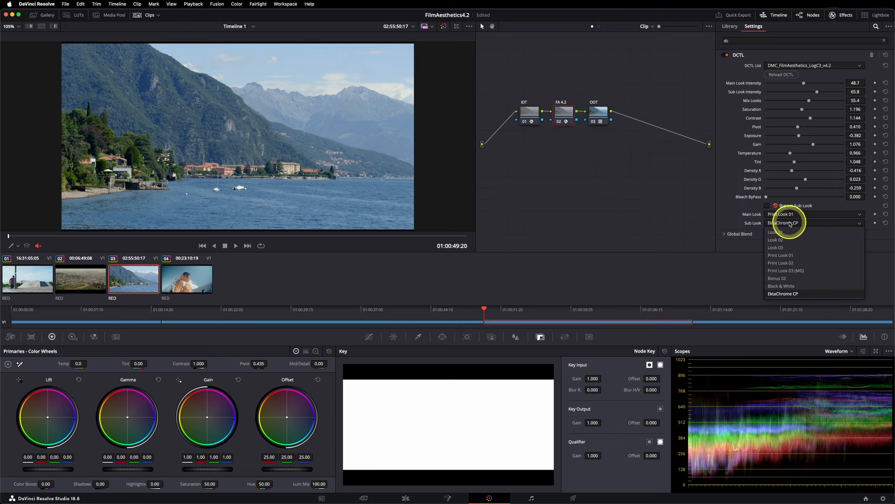
pyautogui.click(793, 287)
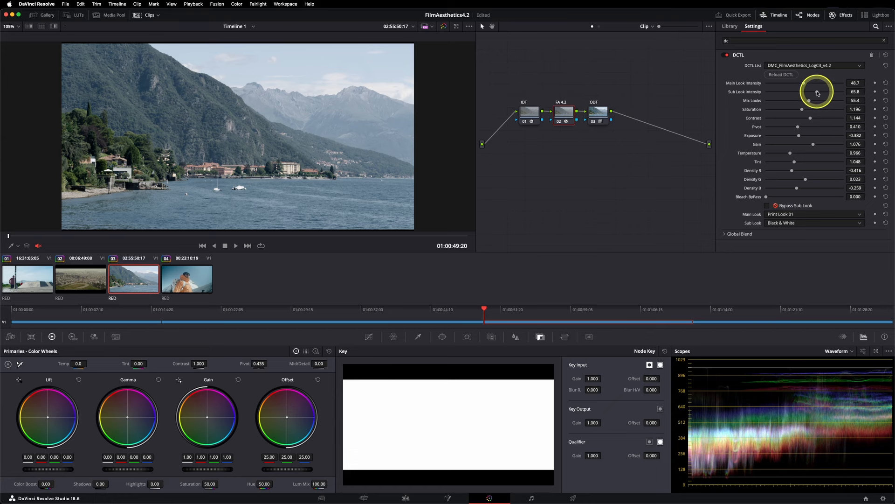
# Step: Raise clip 03's Sub Look Intensity to 86.5 for the Black & White blend
pyautogui.moveTo(817, 94)
pyautogui.mouseDown()
pyautogui.moveTo(722, 90)
pyautogui.moveTo(832, 99)
pyautogui.mouseUp()
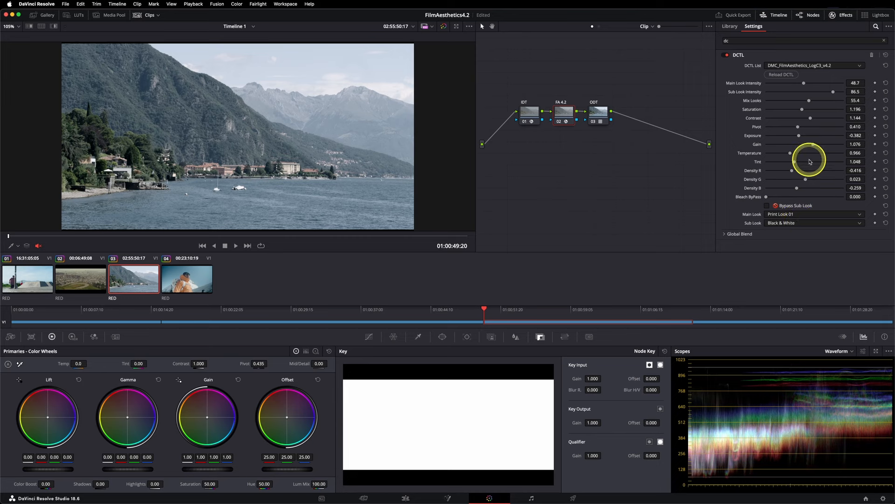
pyautogui.moveTo(810, 101)
pyautogui.mouseDown()
pyautogui.moveTo(817, 97)
pyautogui.moveTo(794, 104)
pyautogui.moveTo(834, 94)
pyautogui.moveTo(810, 85)
pyautogui.mouseUp()
pyautogui.click(835, 92)
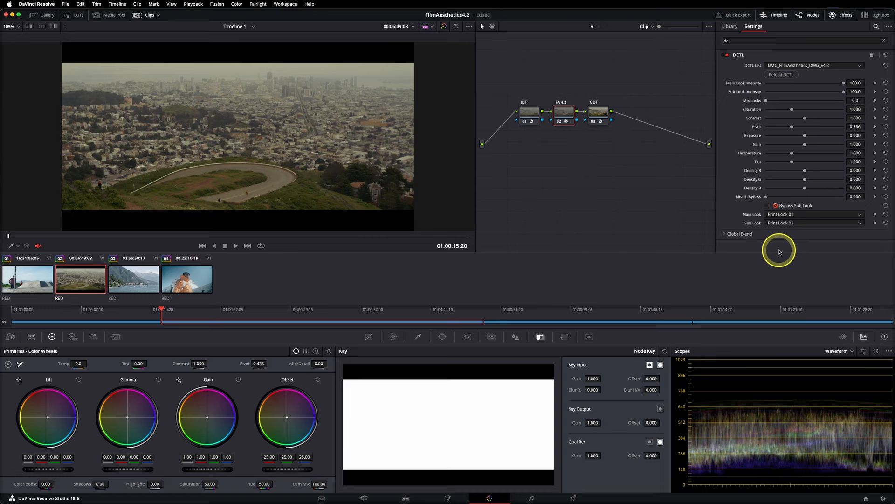
# Step: Set clip 02's Main Look to Print Look 03 (MG) and view the Sub Look choices
pyautogui.click(778, 214)
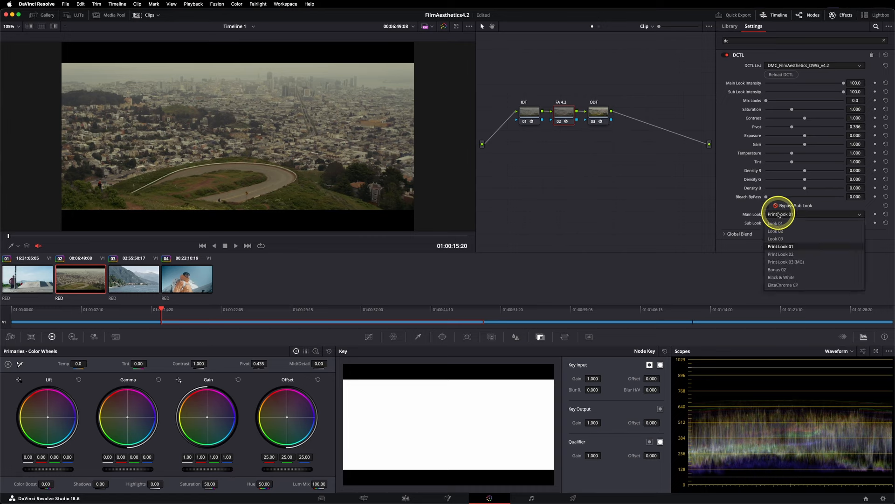
pyautogui.click(795, 261)
pyautogui.click(789, 223)
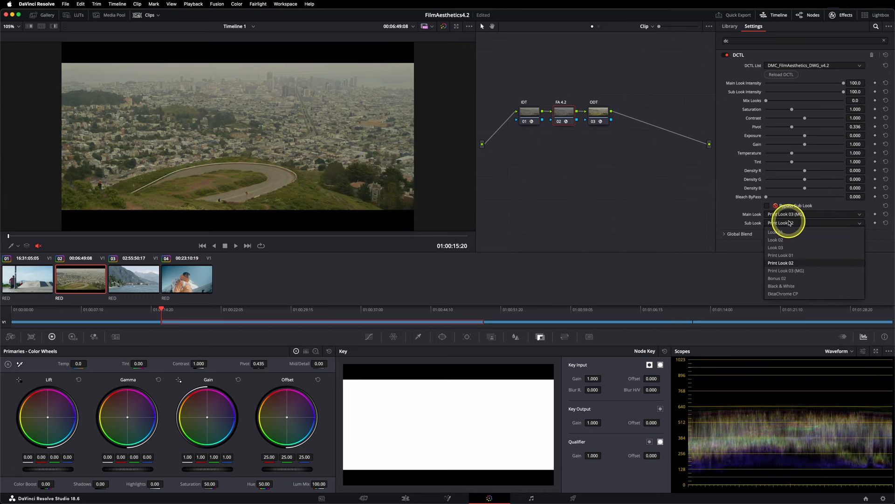
# Step: Set clip 01's Density R to 0.270, Density G to 0.756 and Density B to -0.540
pyautogui.click(31, 275)
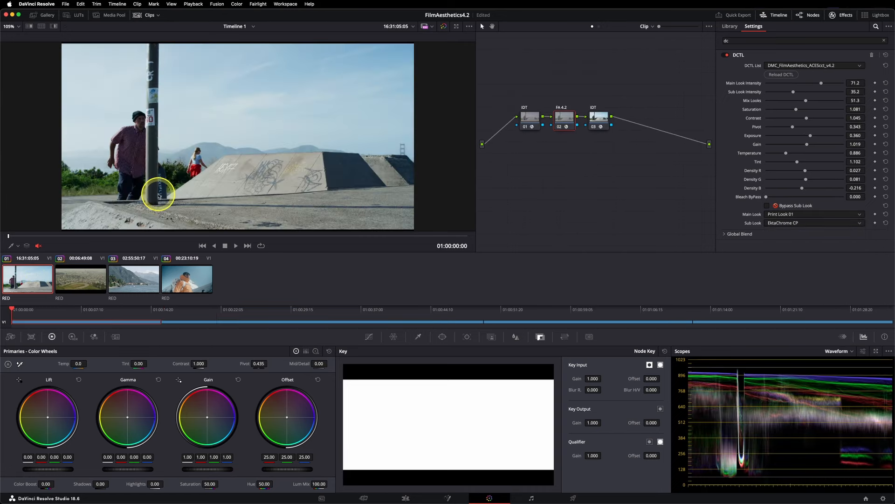
pyautogui.scroll(5, 158, 196)
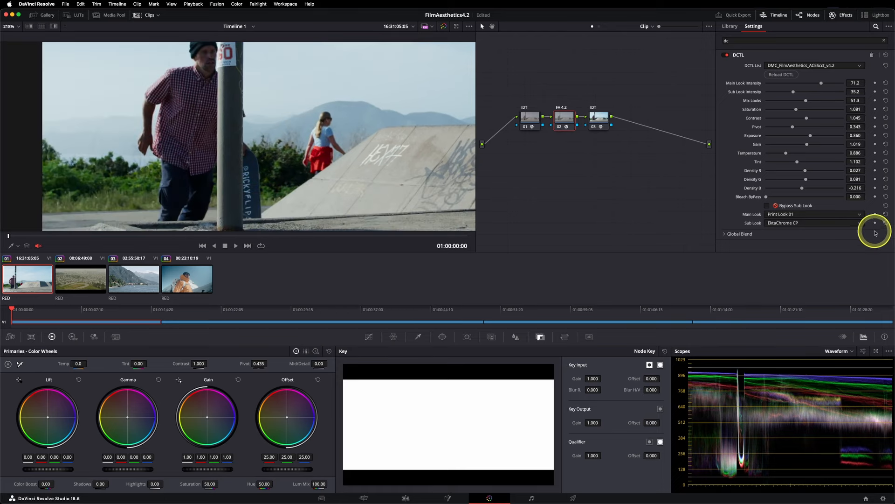
pyautogui.scroll(2, 343, 195)
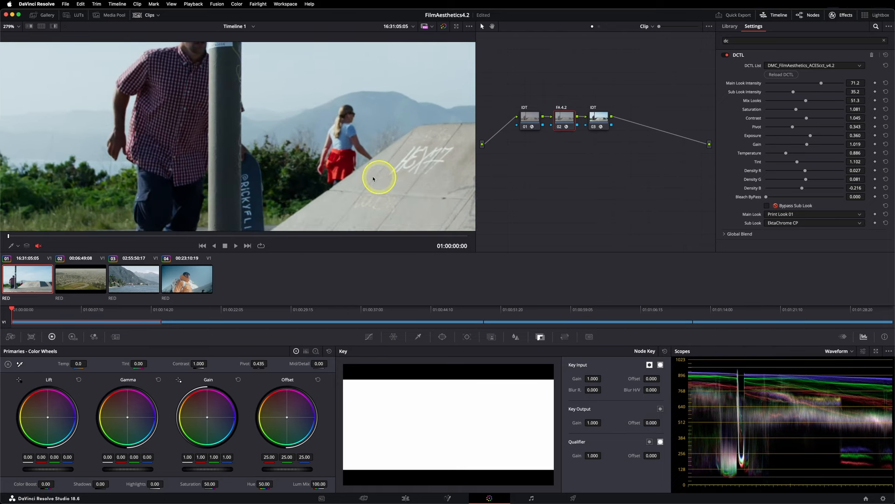
pyautogui.scroll(2, 373, 178)
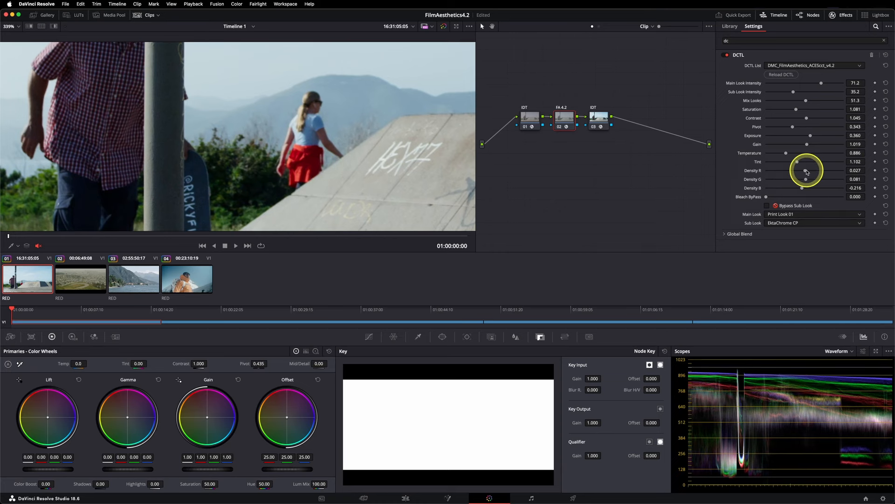
pyautogui.moveTo(312, 180); pyautogui.dragTo(430, 148)
pyautogui.scroll(-2, 404, 154)
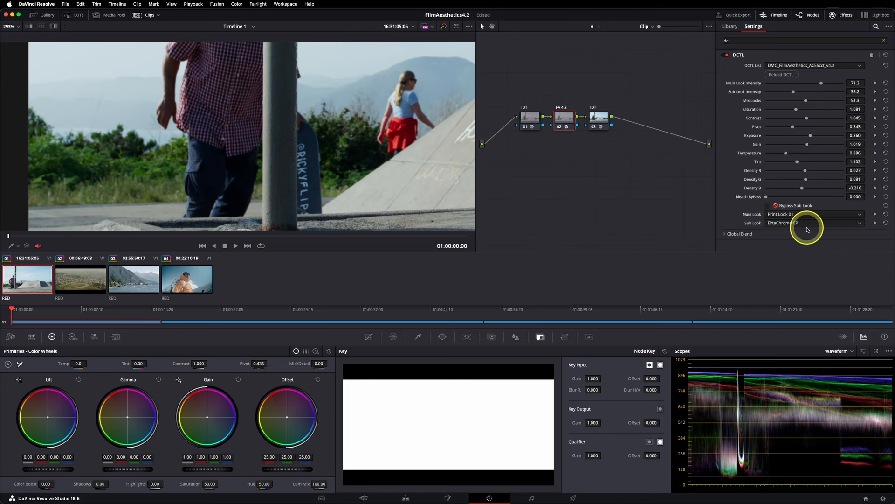
pyautogui.moveTo(807, 173); pyautogui.dragTo(799, 172)
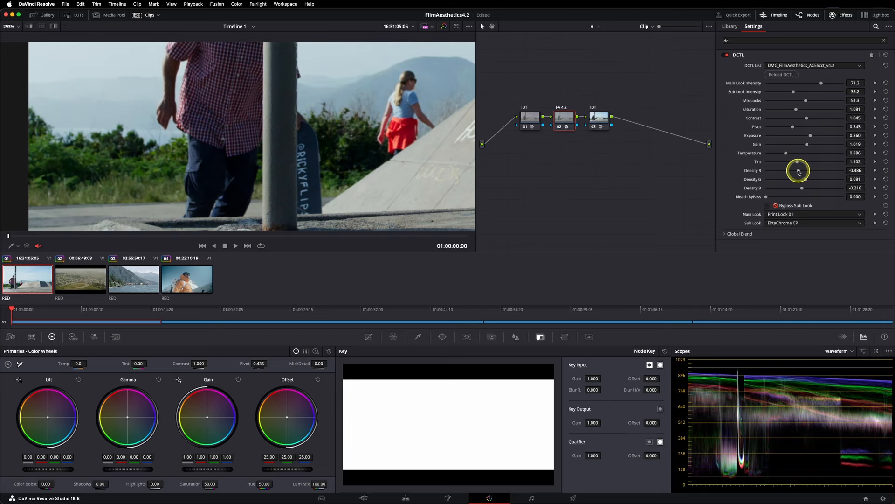
pyautogui.moveTo(799, 172); pyautogui.dragTo(813, 174)
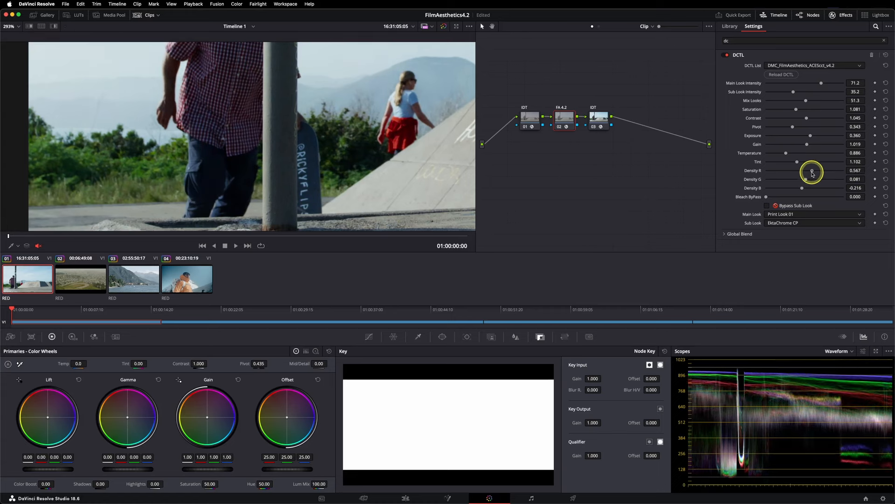
pyautogui.moveTo(812, 174)
pyautogui.mouseDown()
pyautogui.moveTo(799, 181)
pyautogui.moveTo(830, 183)
pyautogui.moveTo(796, 184)
pyautogui.moveTo(815, 184)
pyautogui.moveTo(800, 171)
pyautogui.moveTo(807, 172)
pyautogui.mouseUp()
pyautogui.moveTo(803, 188); pyautogui.dragTo(767, 190)
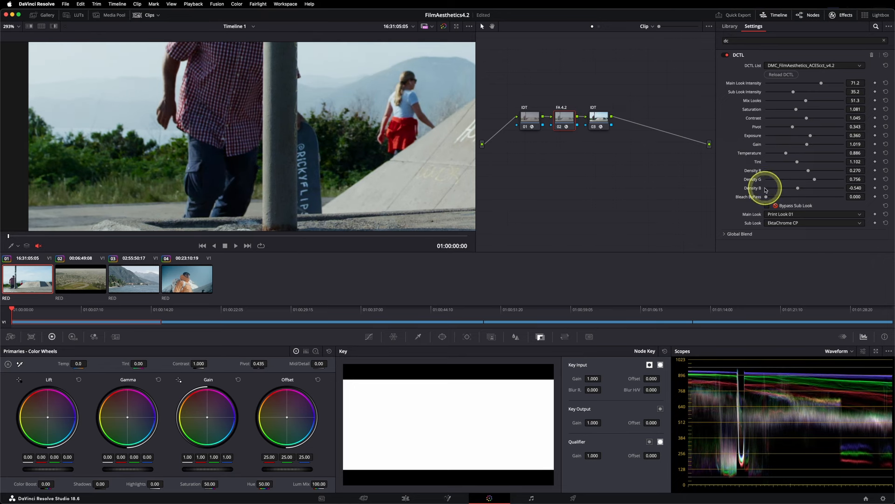
# Step: Move clip 04's FA 4.2 node below the others, reset its grade and add a serial node after it
pyautogui.click(201, 280)
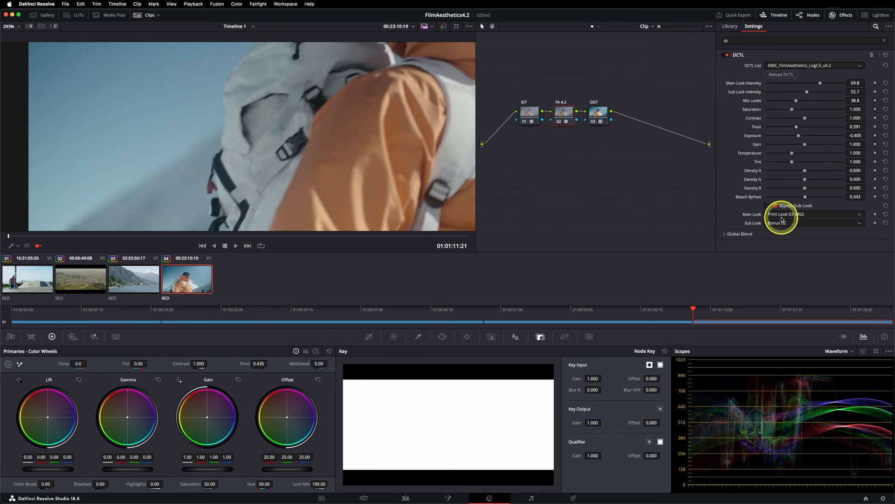
pyautogui.moveTo(560, 114); pyautogui.dragTo(562, 159)
pyautogui.rightClick(561, 152)
pyautogui.click(585, 158)
pyautogui.hotkey('alt', 's')
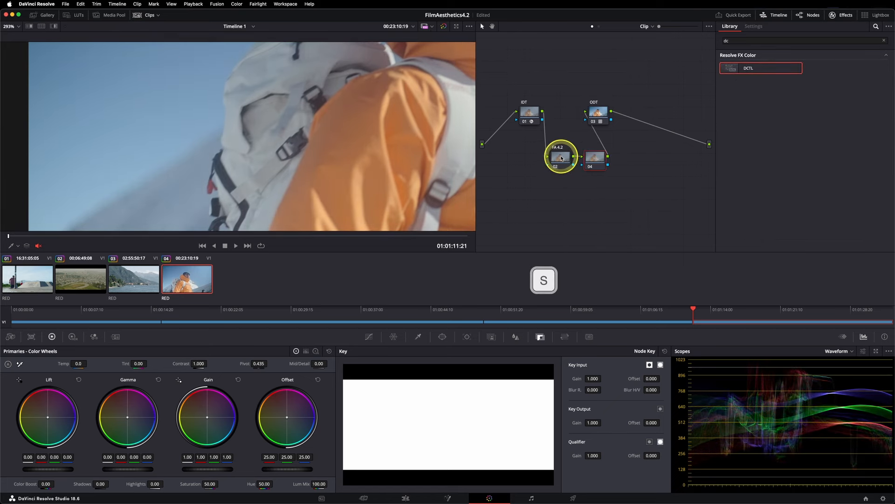
# Step: Apply the DMC_Log-C_EktaCross_v4.0 LUT from DeMystify Color's FA2.0_v4.0 ARRI LOG-C folder to clip 04's FA 4.2 node
pyautogui.click(75, 15)
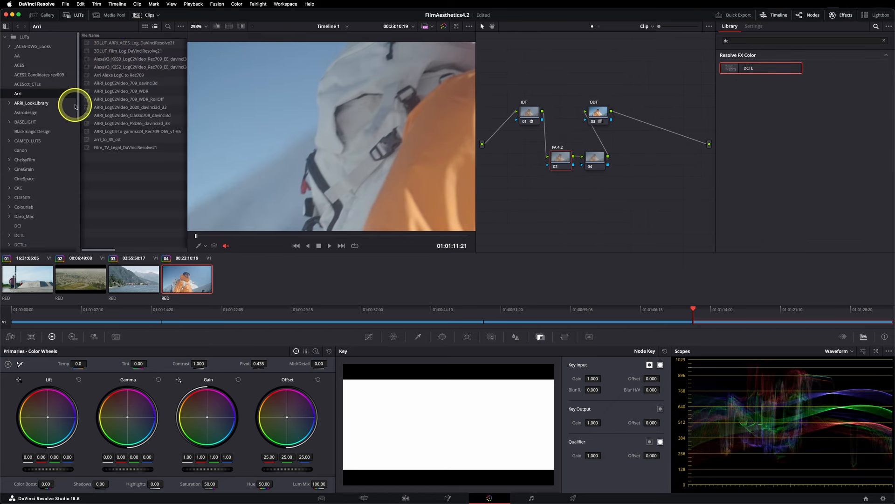
pyautogui.scroll(-2, 56, 158)
pyautogui.scroll(-3, 51, 140)
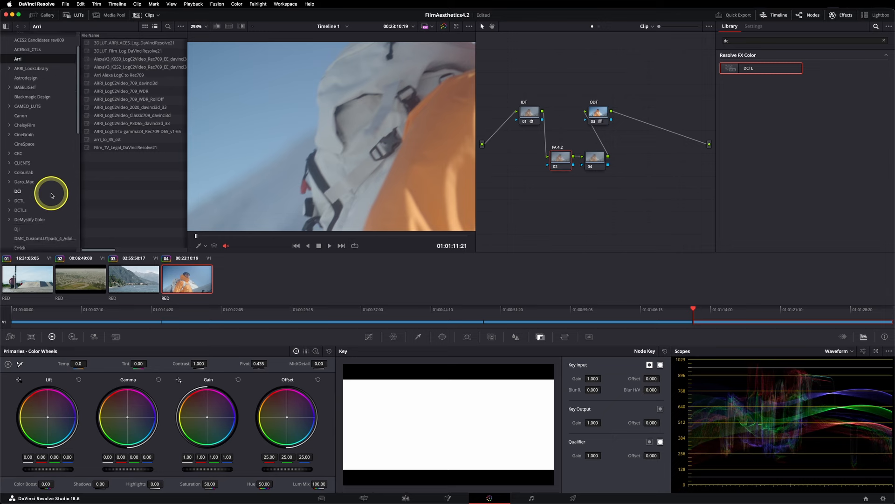
pyautogui.click(32, 219)
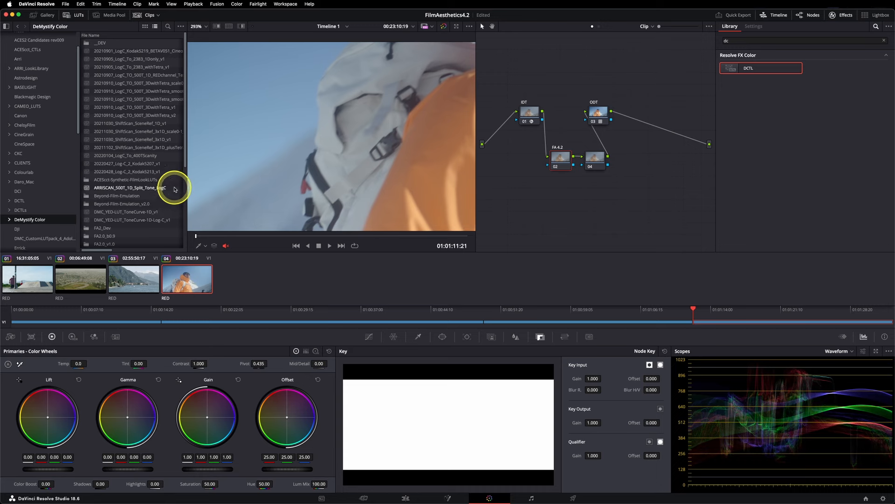
pyautogui.scroll(-3, 138, 159)
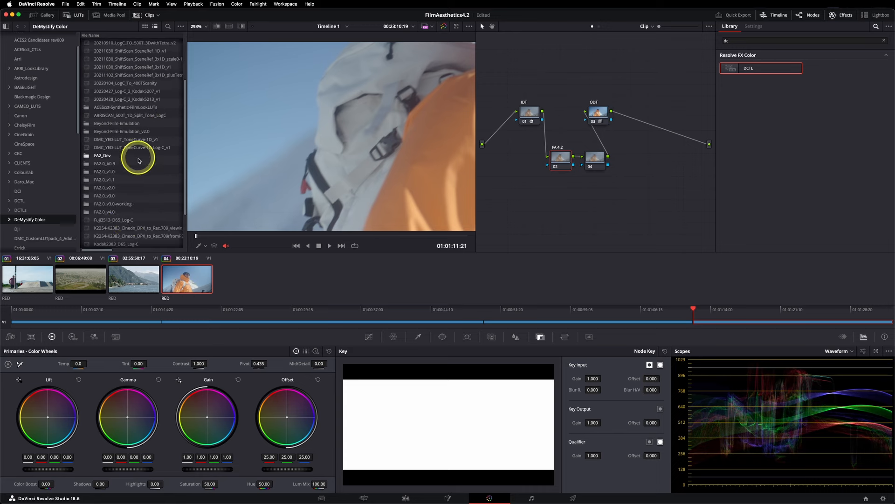
pyautogui.doubleClick(113, 214)
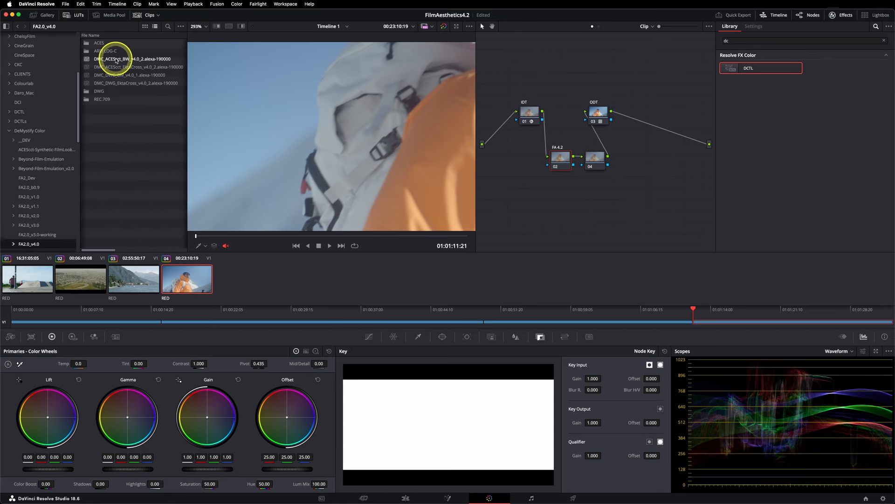
pyautogui.doubleClick(105, 51)
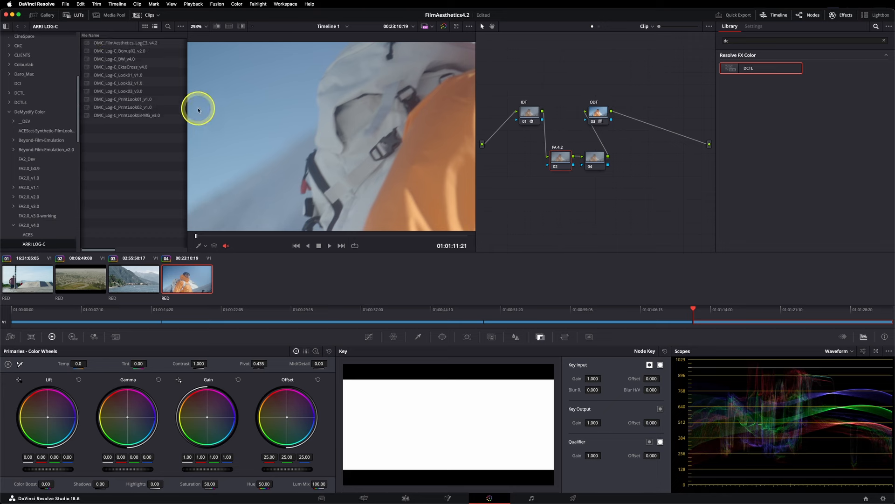
pyautogui.doubleClick(145, 67)
# Step: Compare the image with and without the FA 4.2 node's LUT, and lower that node's Key Output Gain to 0.765
pyautogui.scroll(-8, 280, 134)
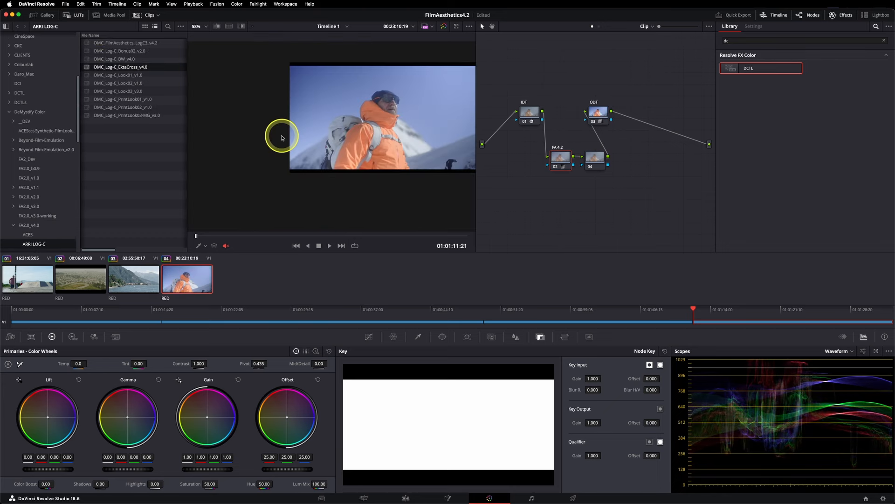
pyautogui.moveTo(281, 137); pyautogui.dragTo(236, 146)
pyautogui.press('super+d')
pyautogui.press('super+d')
pyautogui.press('super+d')
pyautogui.press('super+d')
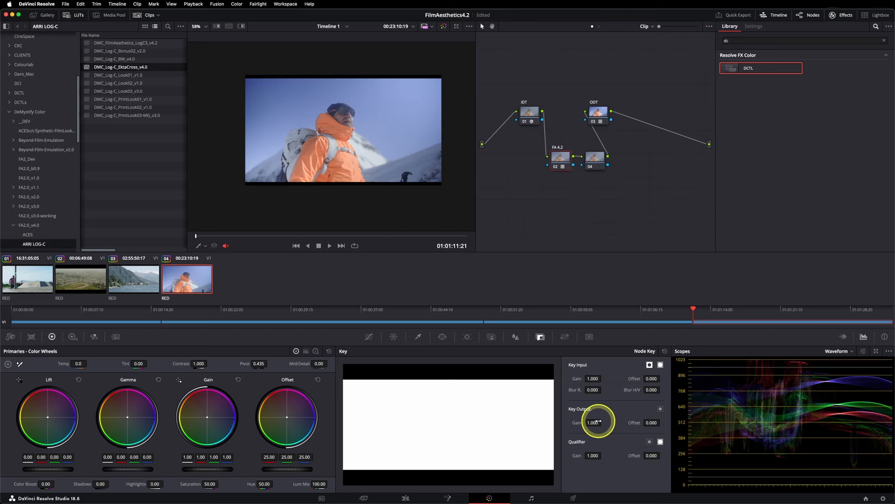
pyautogui.moveTo(597, 422); pyautogui.dragTo(515, 408)
pyautogui.press('super+d')
# Step: Apply the DMC_Log-C_Look03_v3.0 LUT to node 04 and set its Key Output Gain to 0.886
pyautogui.click(595, 159)
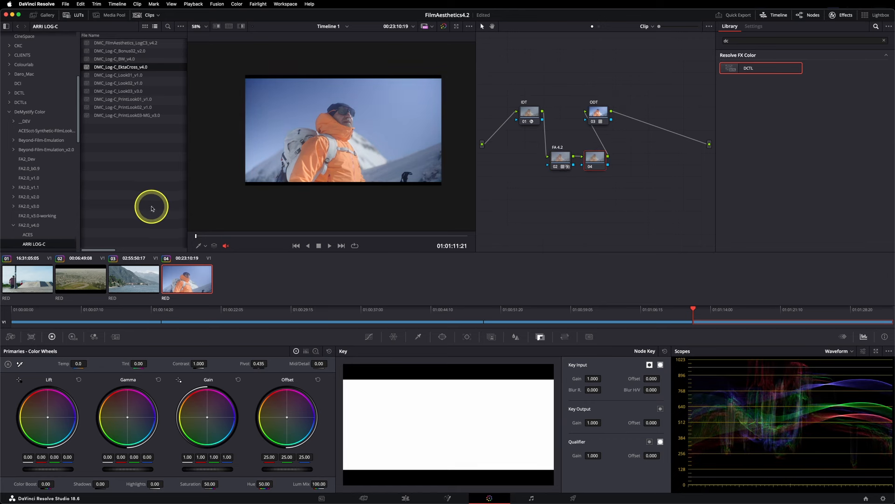
pyautogui.doubleClick(131, 93)
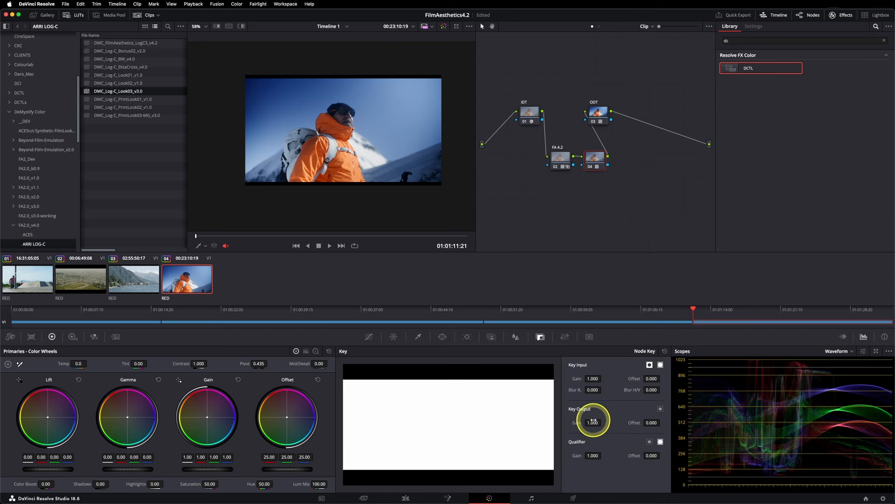
pyautogui.moveTo(592, 418); pyautogui.dragTo(557, 418)
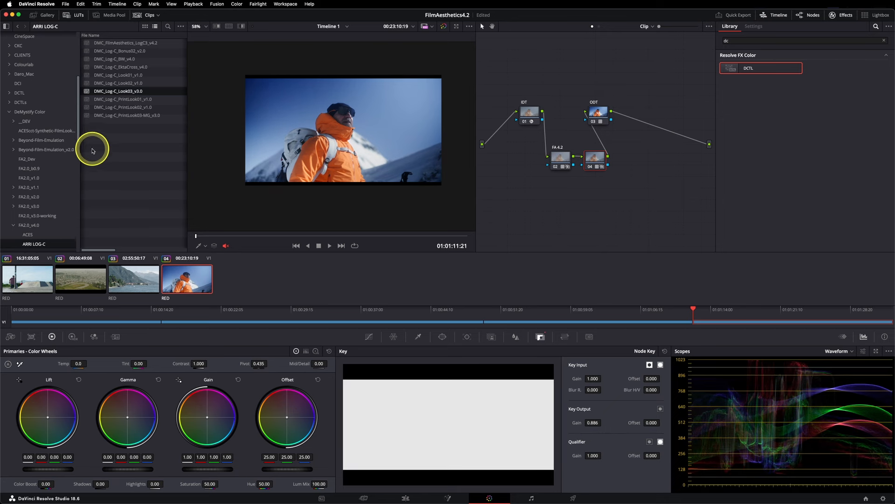
# Step: Replace node 04's LUT with DMC_LogC3_Kd-2383-WarmSat_v2.0 from Beyond-Film-Emulation_v2.0's ARRI-LogC3_AWG3 folder
pyautogui.click(67, 150)
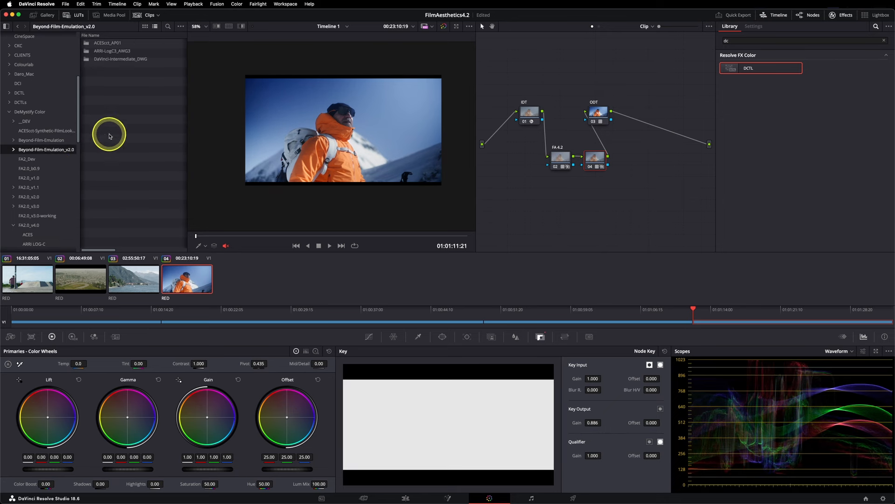
pyautogui.doubleClick(105, 51)
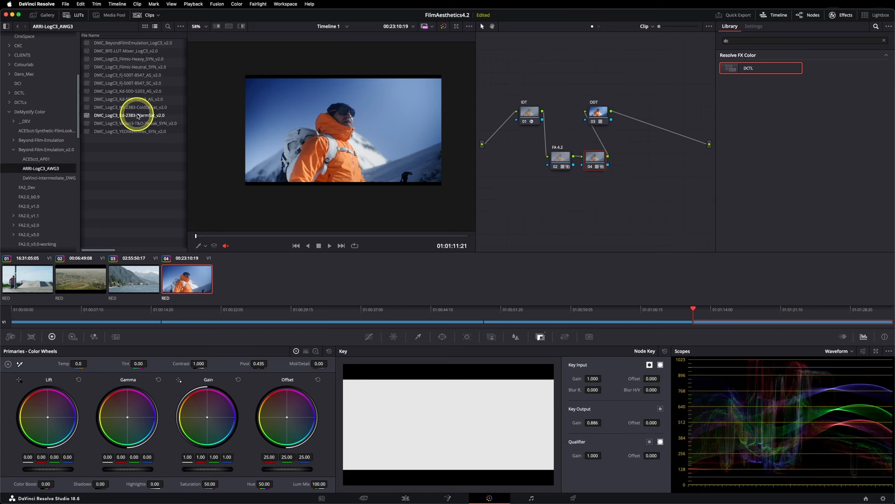
pyautogui.doubleClick(138, 117)
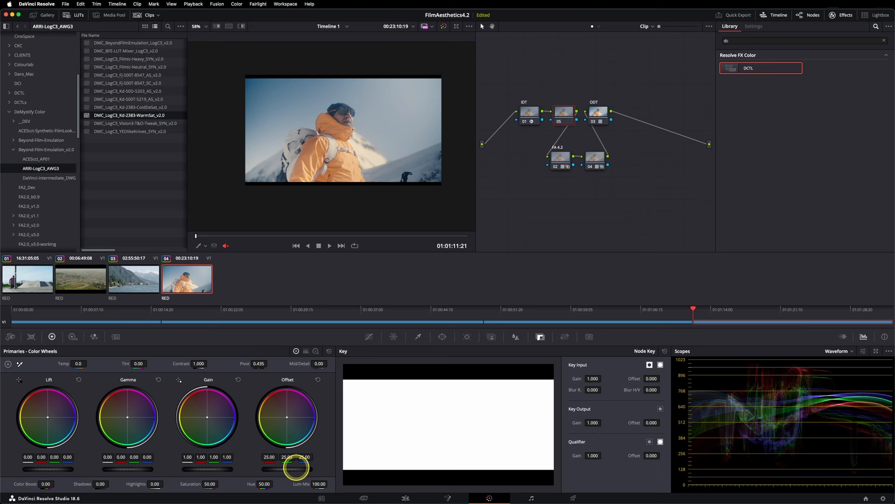
# Step: Balance a new node after the IDT with Offset 19.15, Gain 1.03, Contrast 1.102 and Pivot 0.481
pyautogui.moveTo(296, 468); pyautogui.dragTo(202, 468)
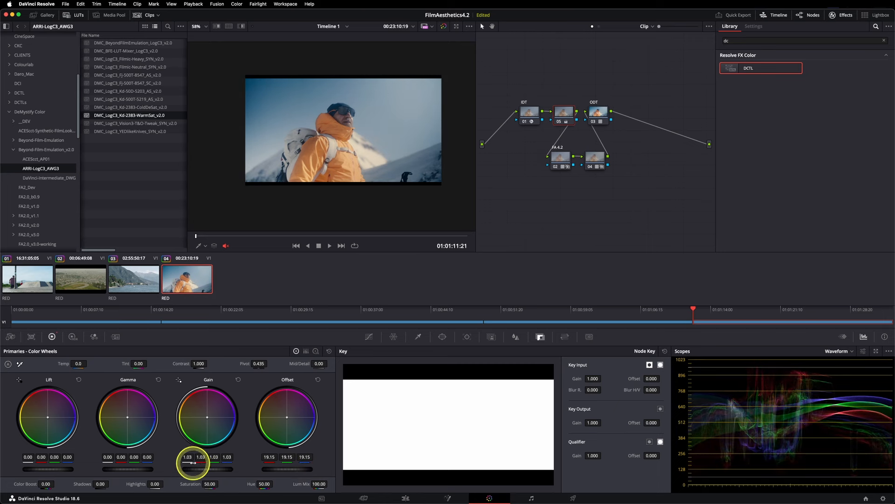
pyautogui.moveTo(171, 365); pyautogui.dragTo(252, 365)
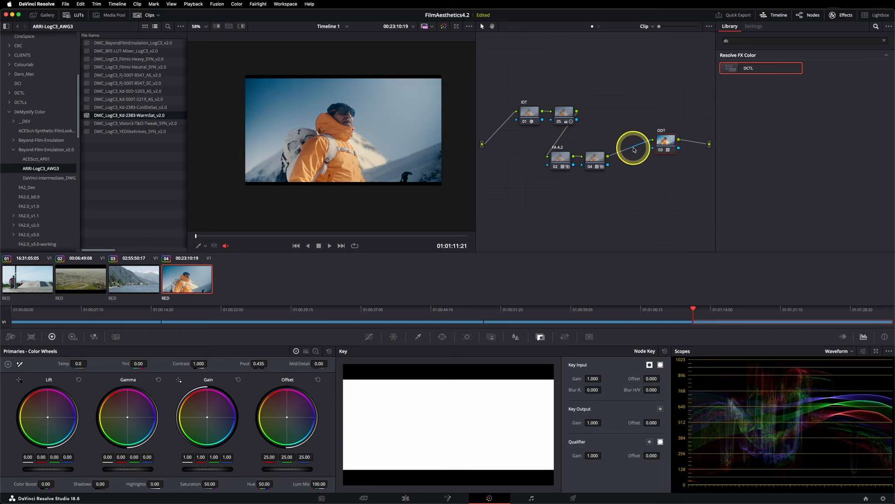
# Step: Rearrange the FA 4.2 node and node 04 below the ODT node, and add a serial node after node 04
pyautogui.moveTo(625, 138); pyautogui.dragTo(601, 172)
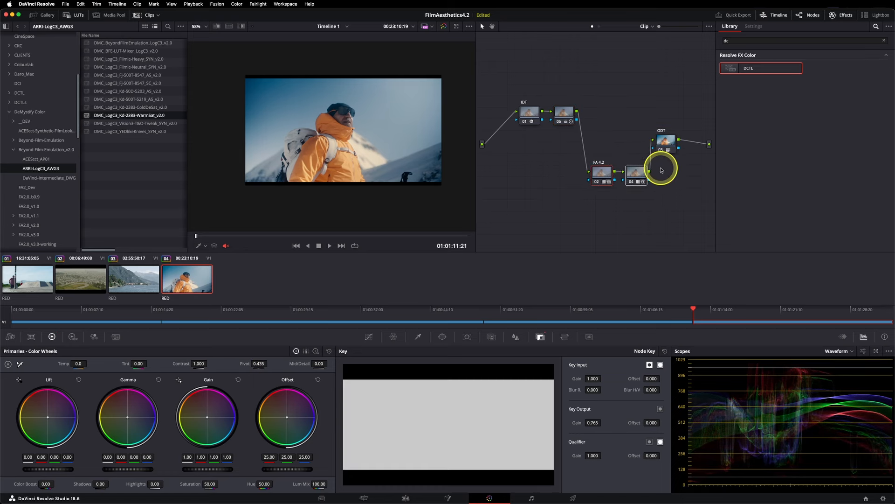
pyautogui.hotkey('alt', 's')
pyautogui.press('super+z')
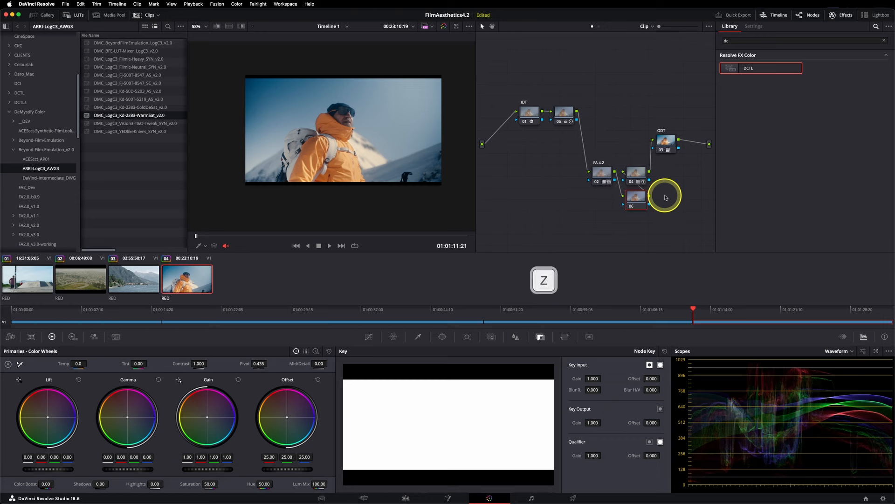
pyautogui.hotkey('alt', 's')
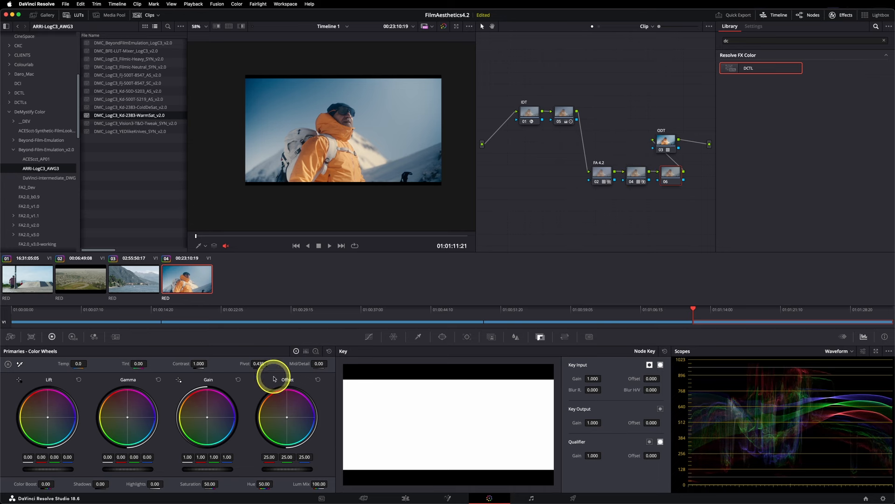
# Step: Raise the shadows on the new node 06 with the Log wheels
pyautogui.click(316, 350)
pyautogui.moveTo(60, 468); pyautogui.dragTo(120, 474)
# Step: Lower the overall Gamma of node 05 to -0.02 in the primary color wheels
pyautogui.click(563, 117)
pyautogui.click(295, 351)
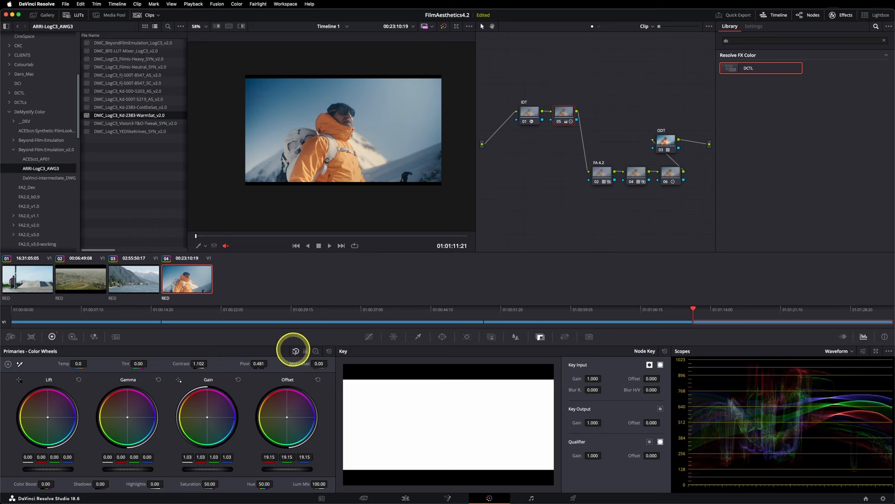
pyautogui.moveTo(135, 466); pyautogui.dragTo(112, 460)
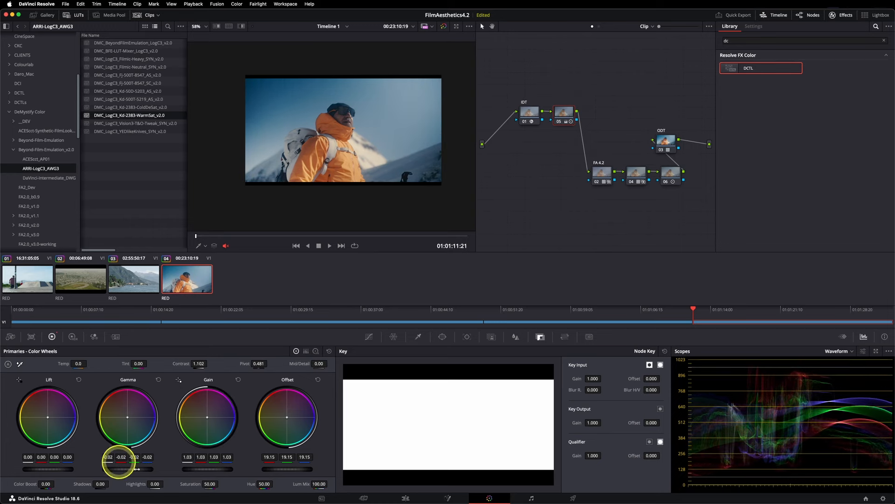